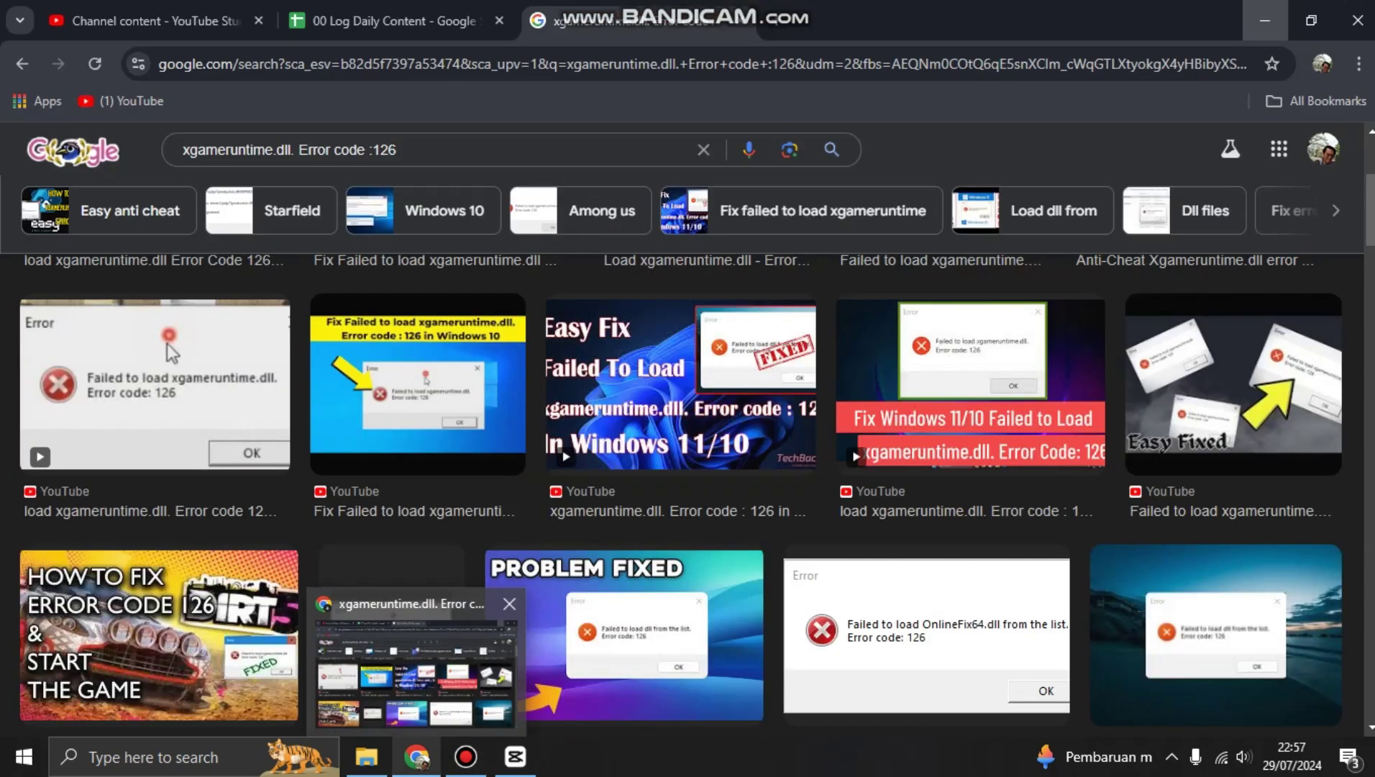
# Examine the Google image results for the query "xgameruntime.dll. Error code :126".
pyautogui.click(415, 668)
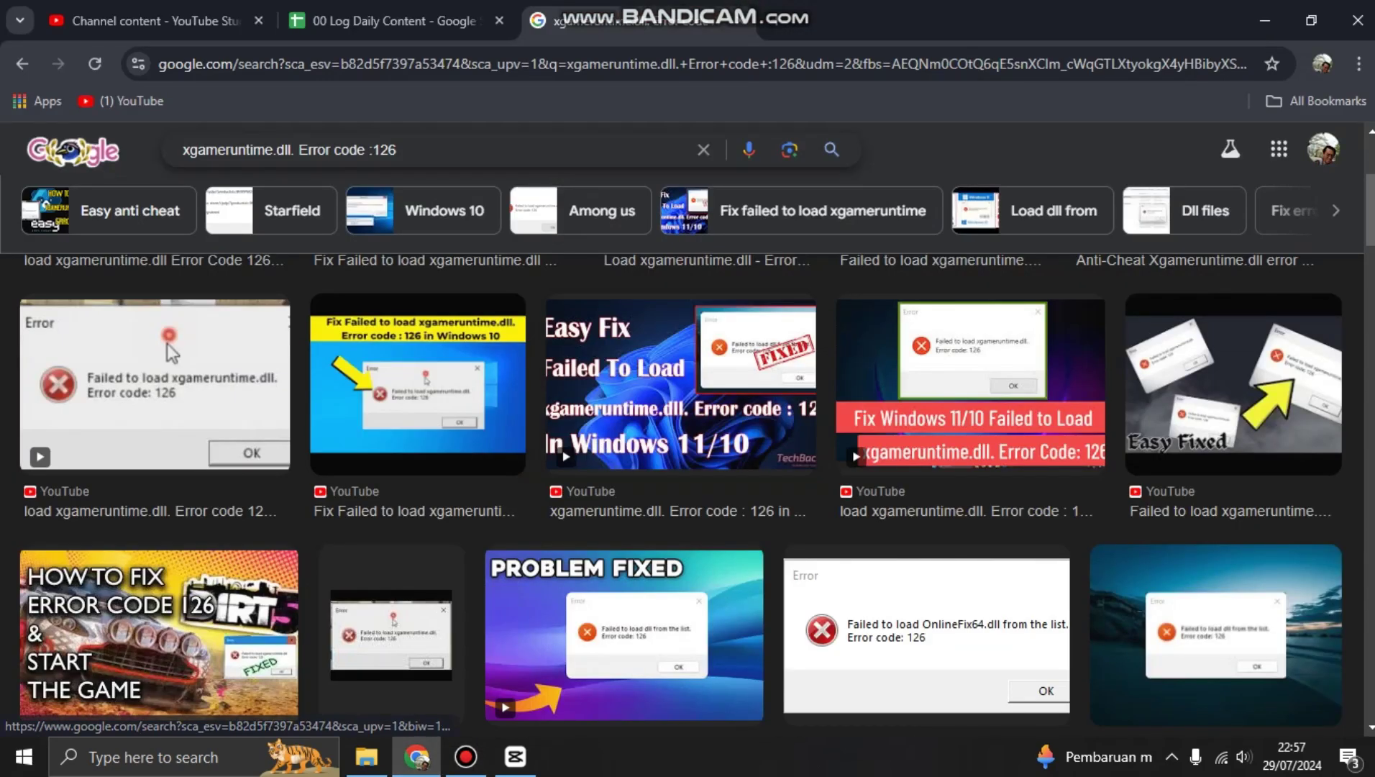
pyautogui.moveTo(335, 149); pyautogui.dragTo(396, 149)
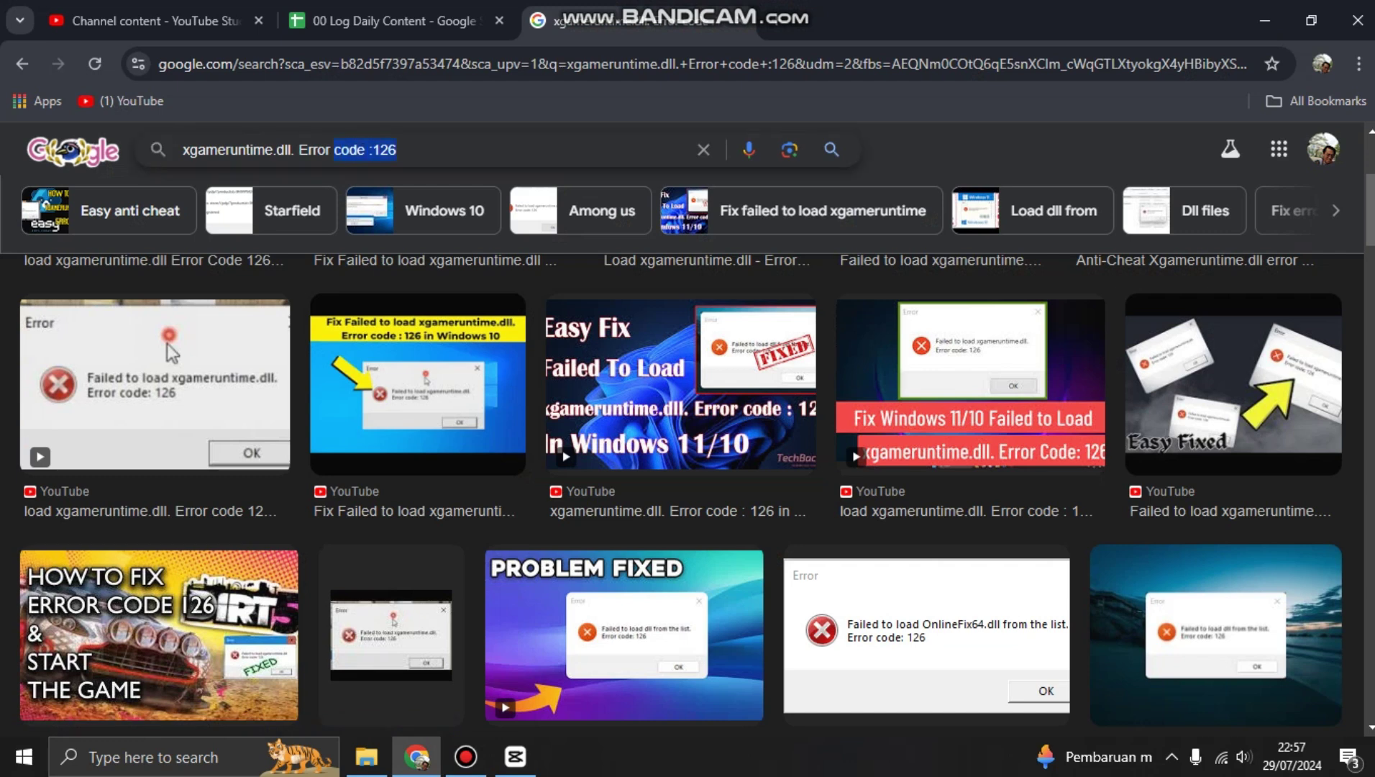
pyautogui.moveTo(183, 150); pyautogui.dragTo(288, 150)
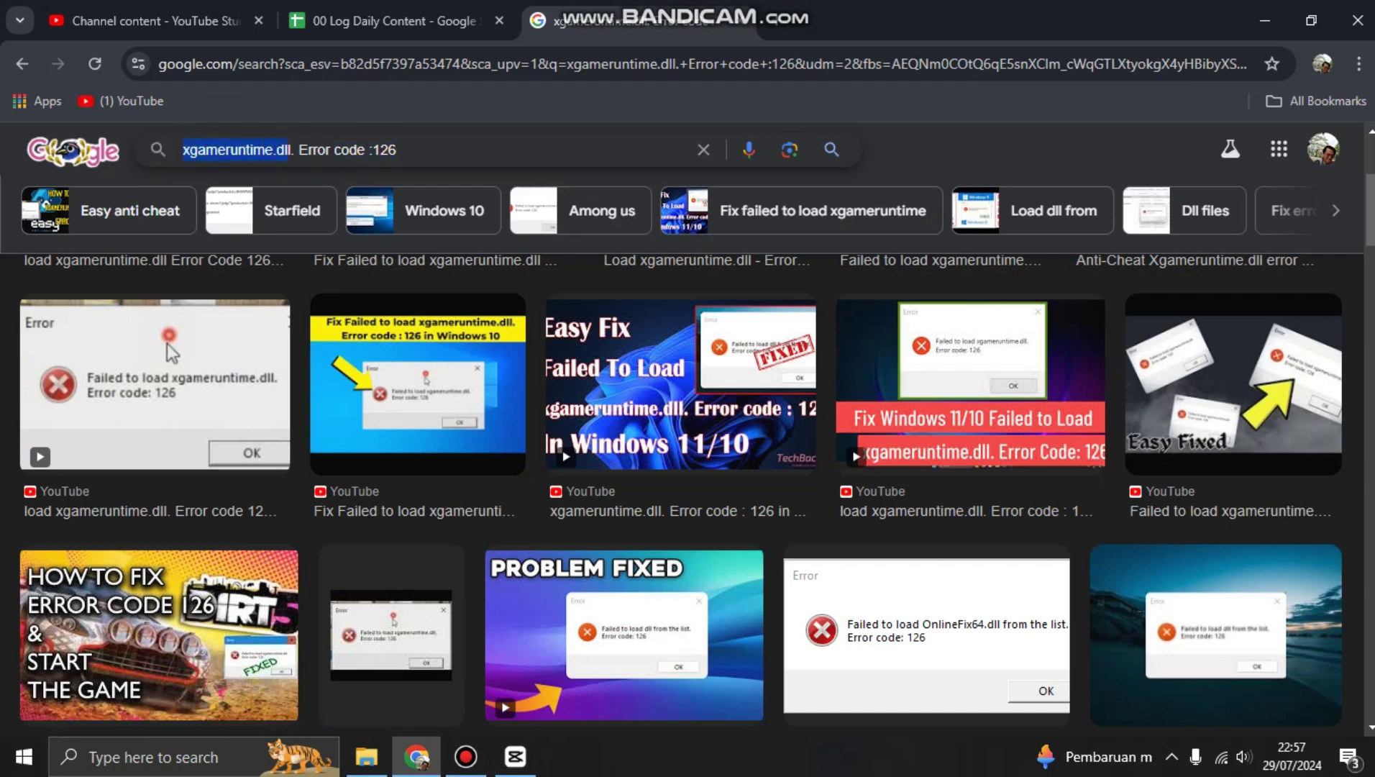
pyautogui.scroll(-1, 681, 456)
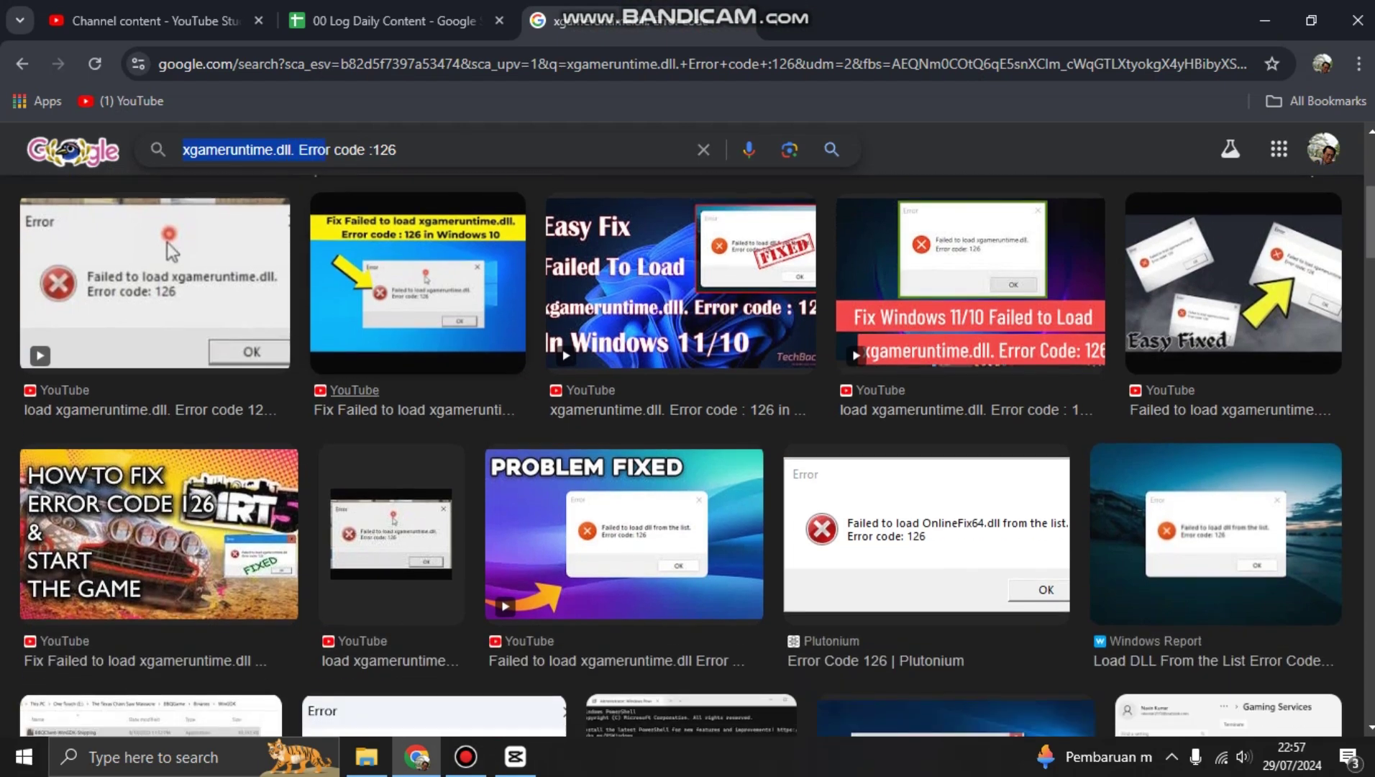
pyautogui.scroll(-5, 681, 456)
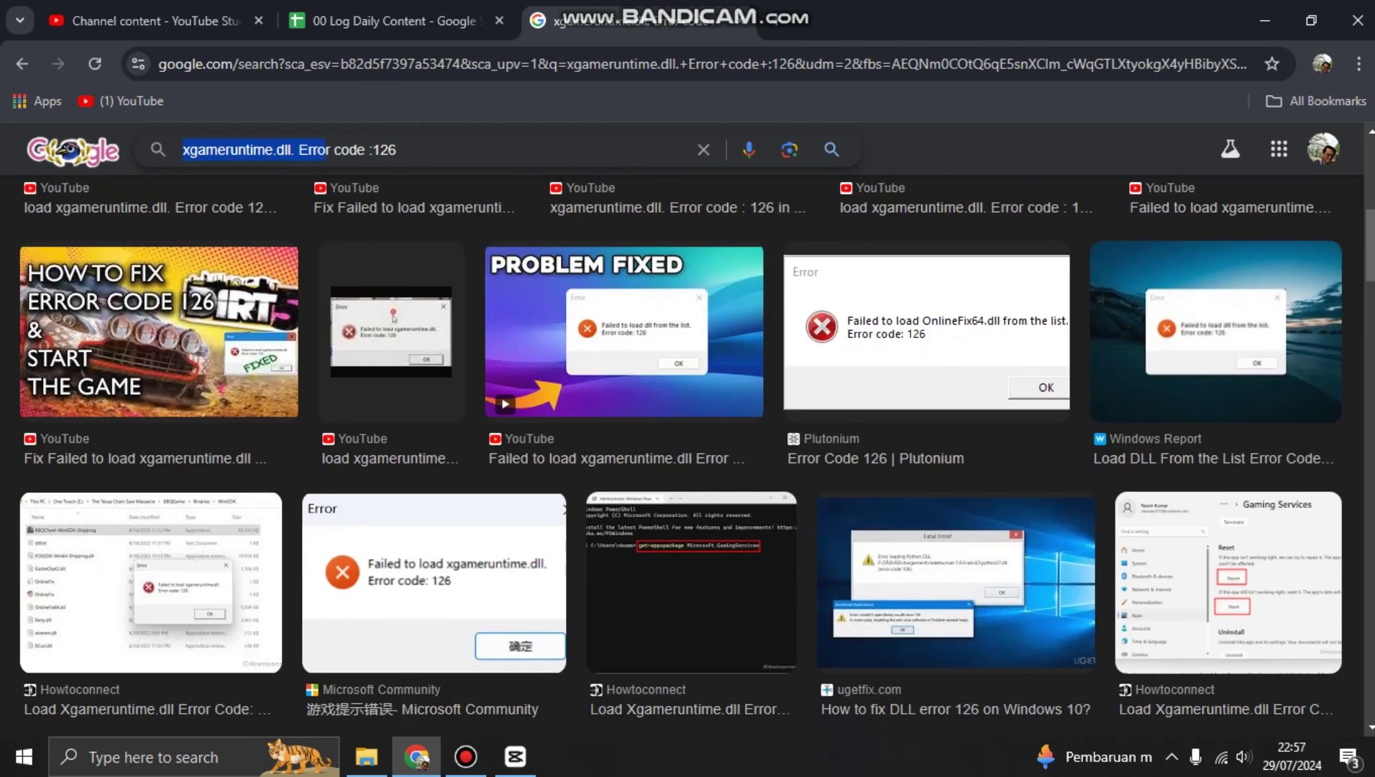
pyautogui.scroll(-3, 682, 455)
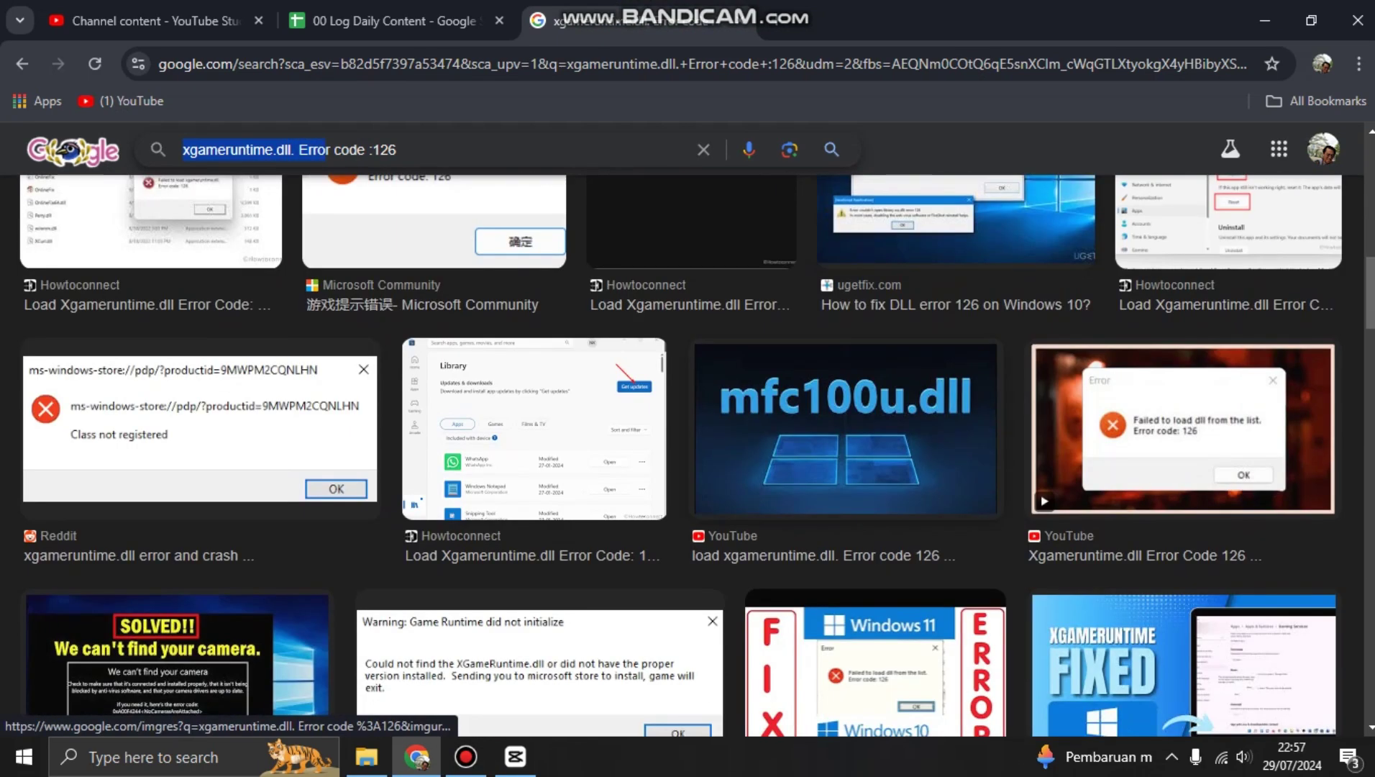
pyautogui.scroll(-2, 682, 456)
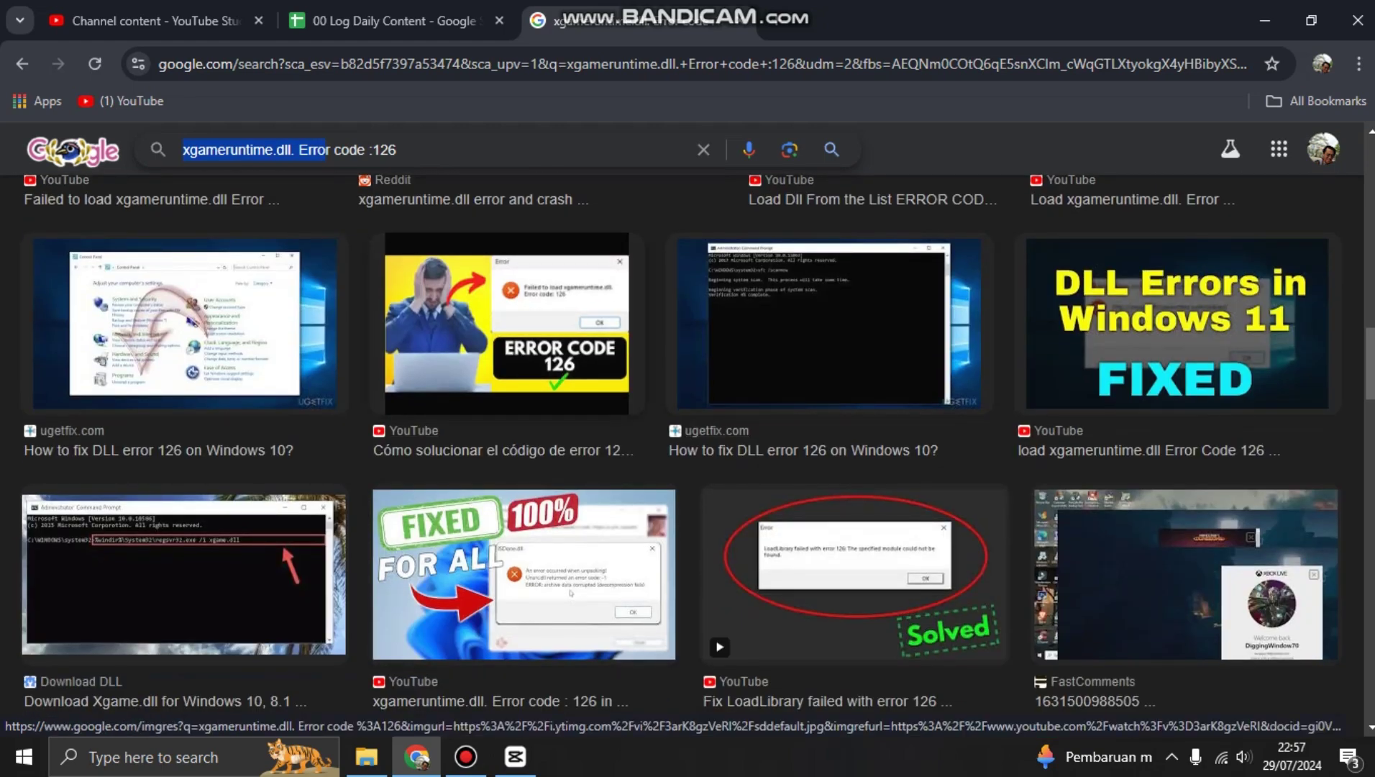
pyautogui.scroll(-2, 682, 460)
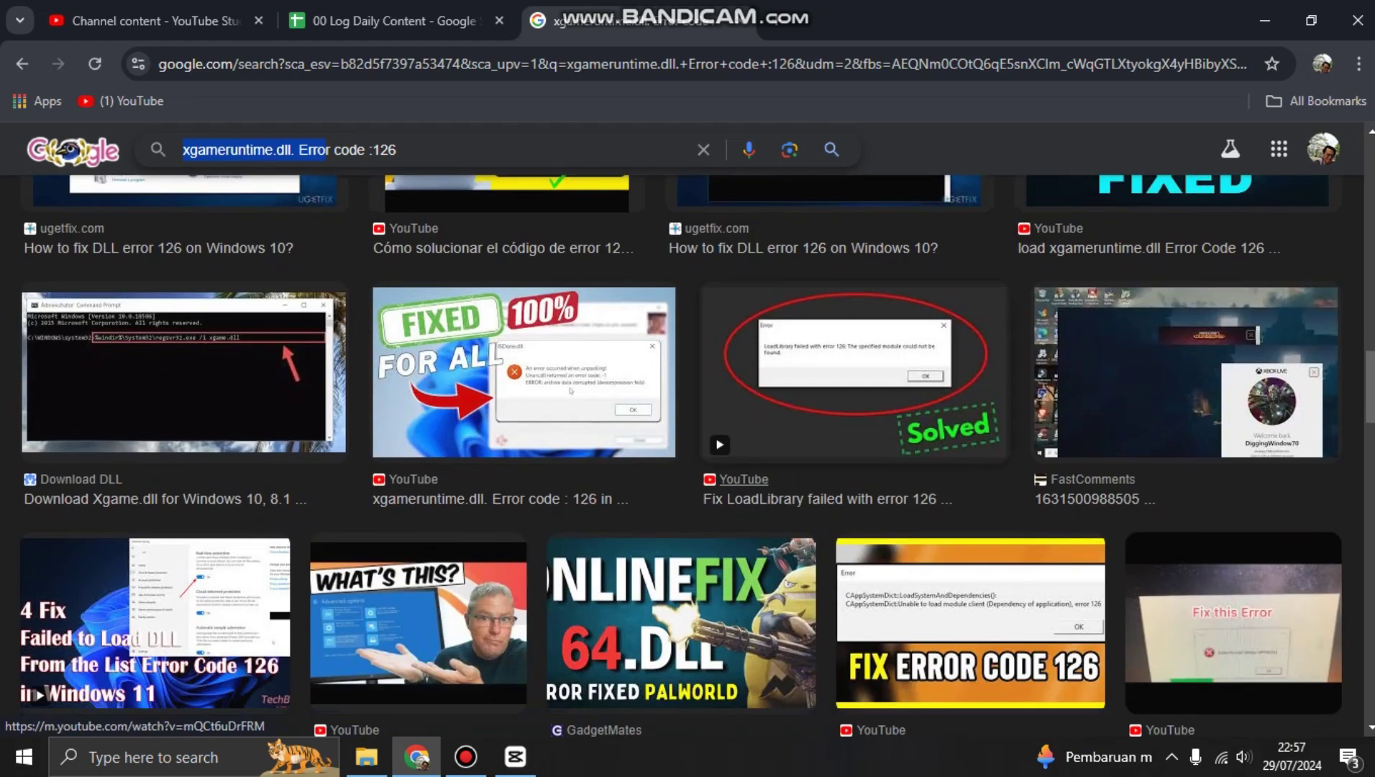
# Preview the "xgameruntime.dll. Error code : 126 in Windows 11 / 10" image result, close the preview and look through the remaining images.
pyautogui.click(569, 390)
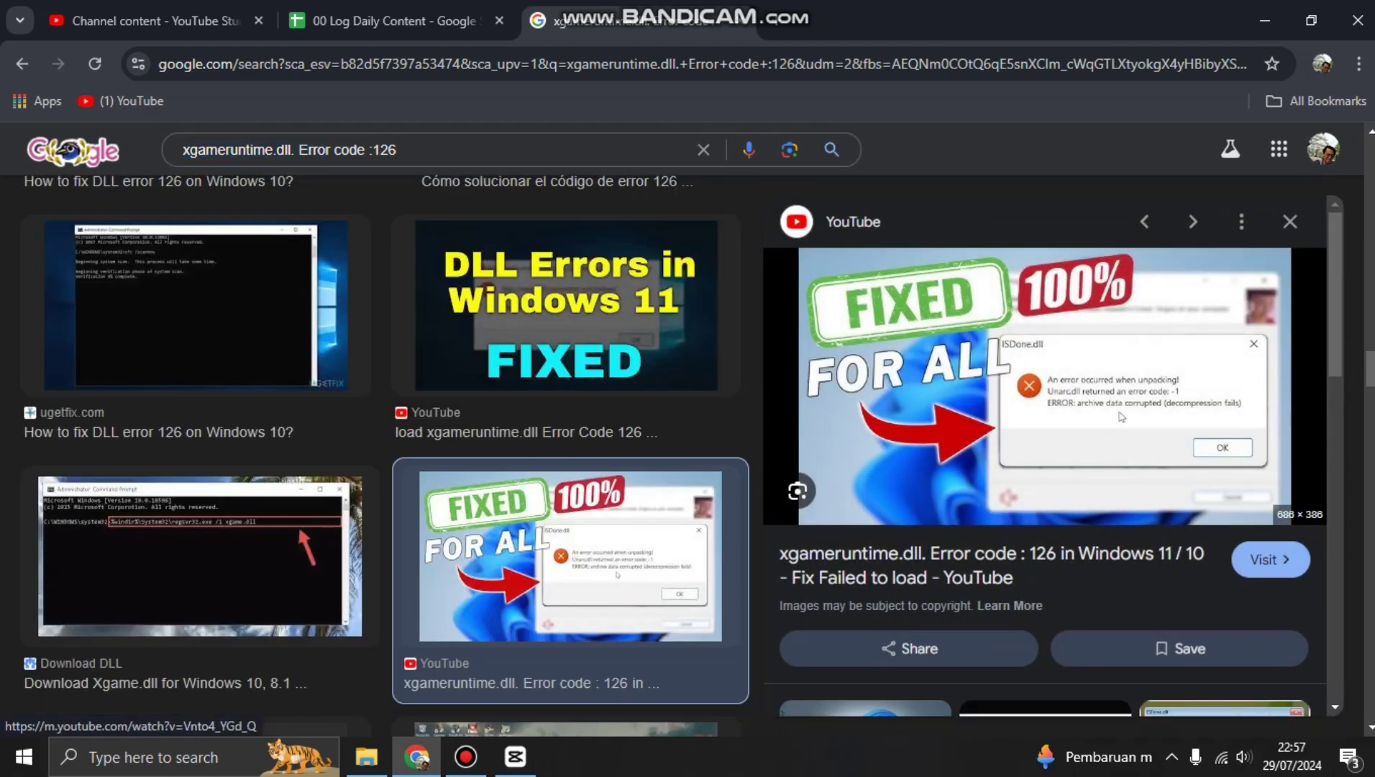
pyautogui.click(1289, 221)
pyautogui.scroll(6, 681, 460)
pyautogui.scroll(-2, 681, 460)
pyautogui.scroll(-7, 681, 460)
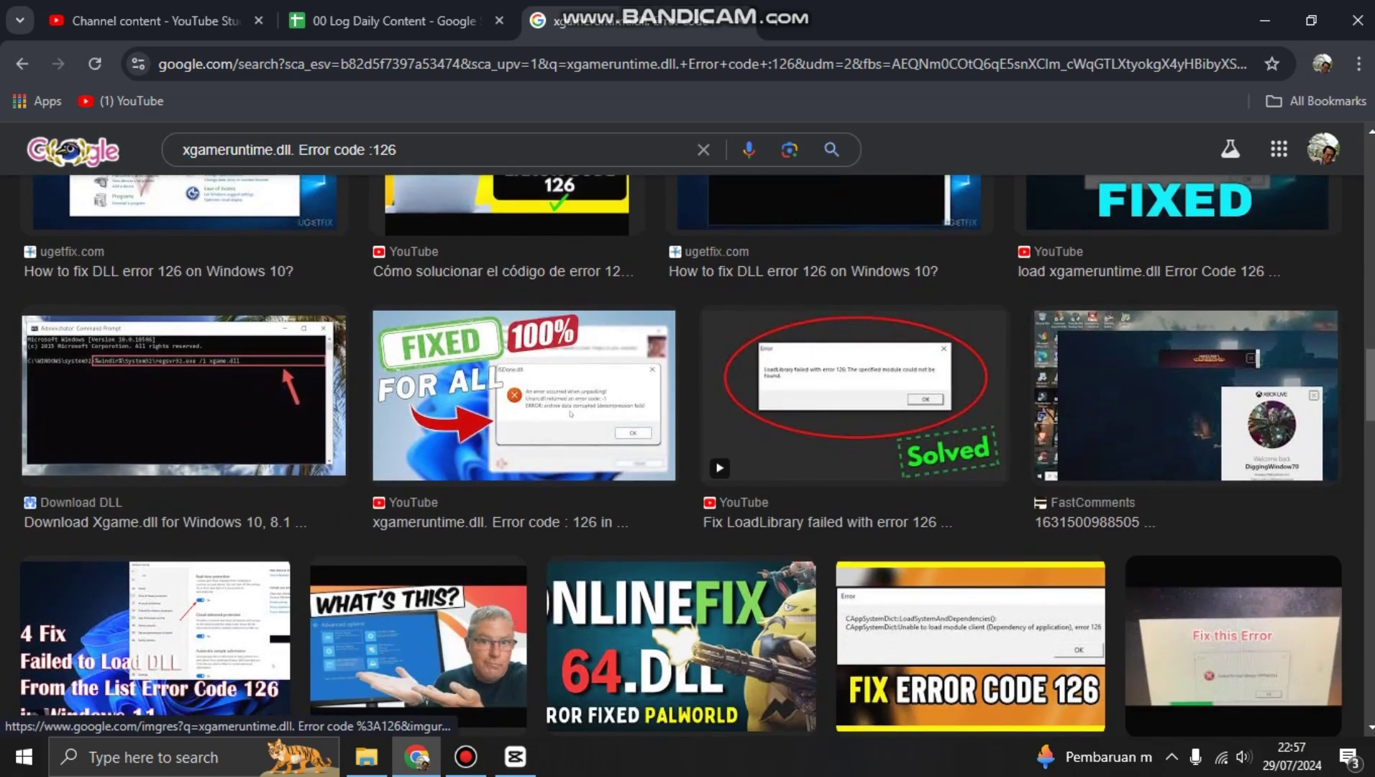
pyautogui.scroll(8, 682, 460)
pyautogui.scroll(1, 682, 432)
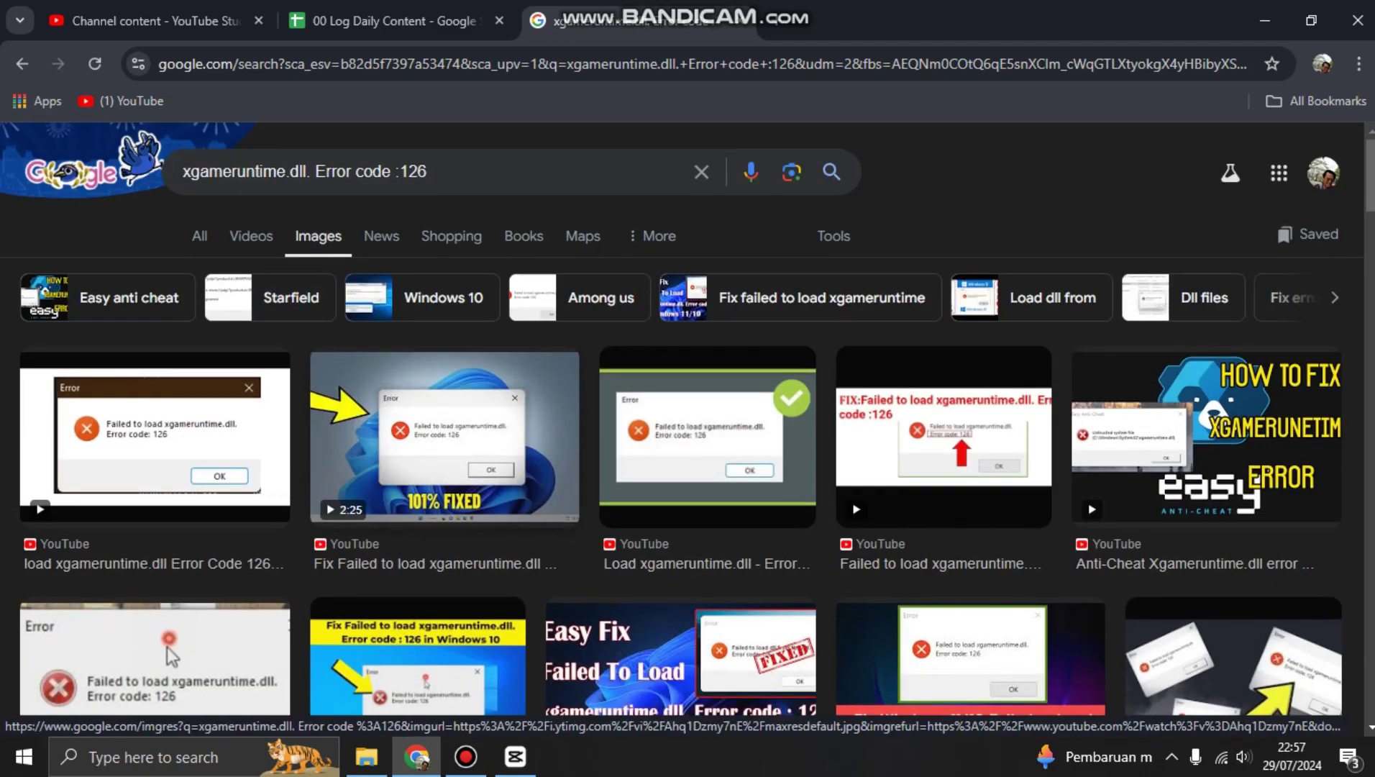
# Look over the general web results for the same error query and minimize the browser.
pyautogui.click(199, 236)
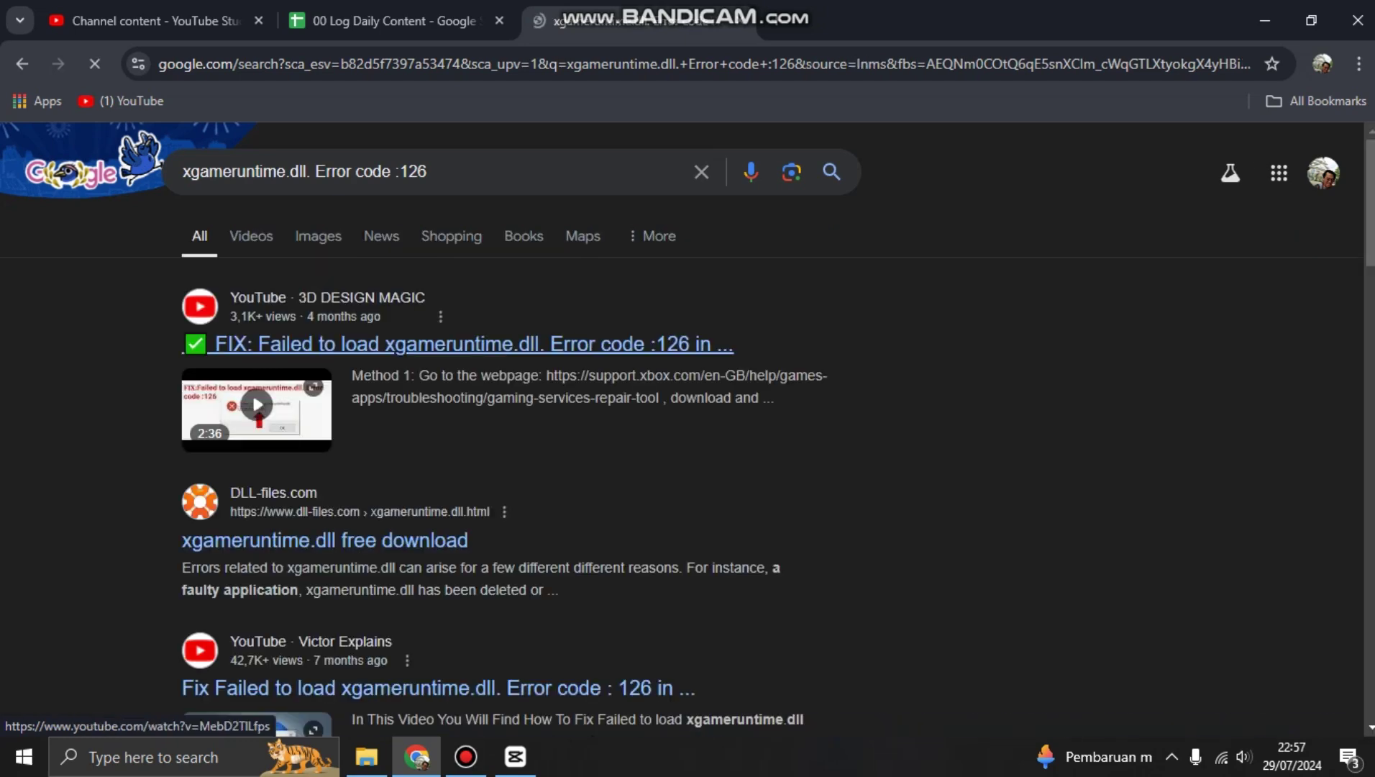
pyautogui.scroll(-3, 682, 432)
pyautogui.scroll(3, 682, 431)
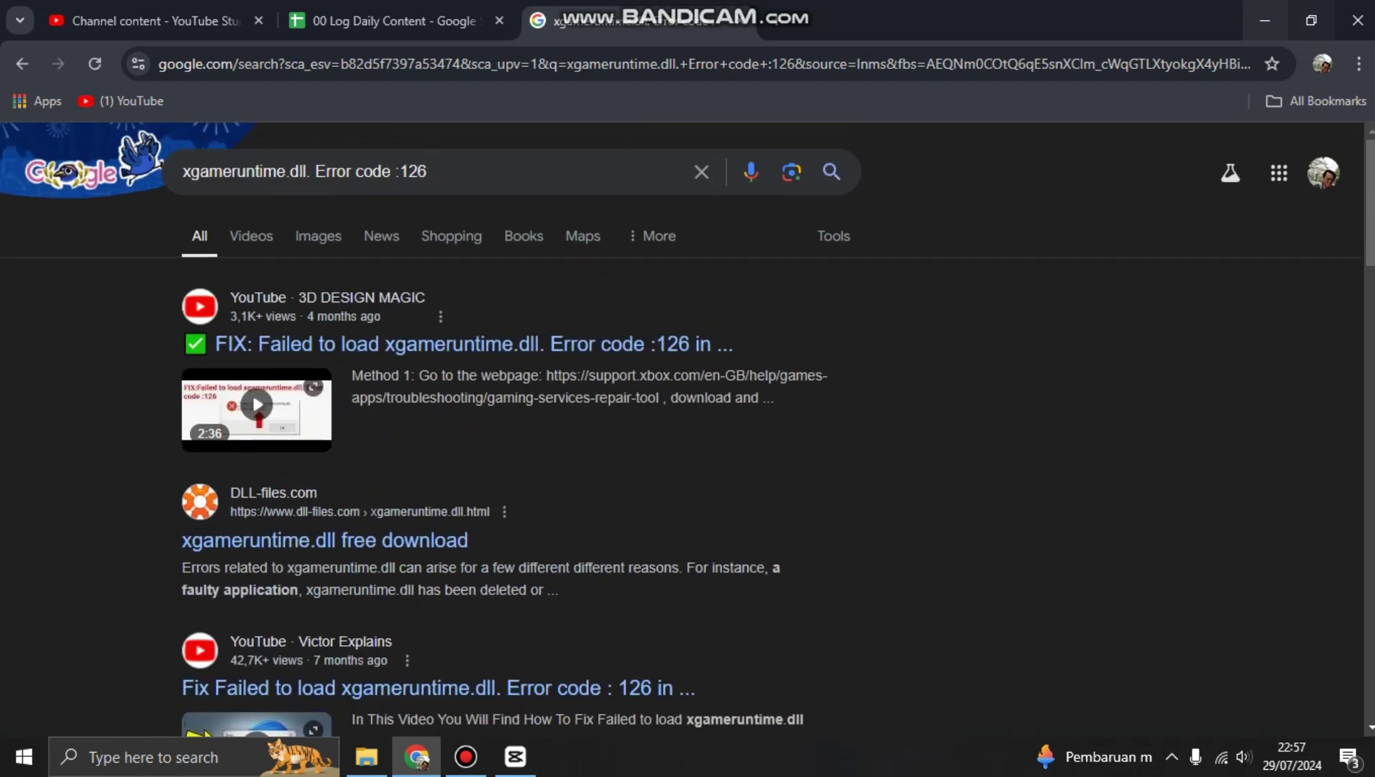
pyautogui.click(1264, 20)
pyautogui.click(366, 755)
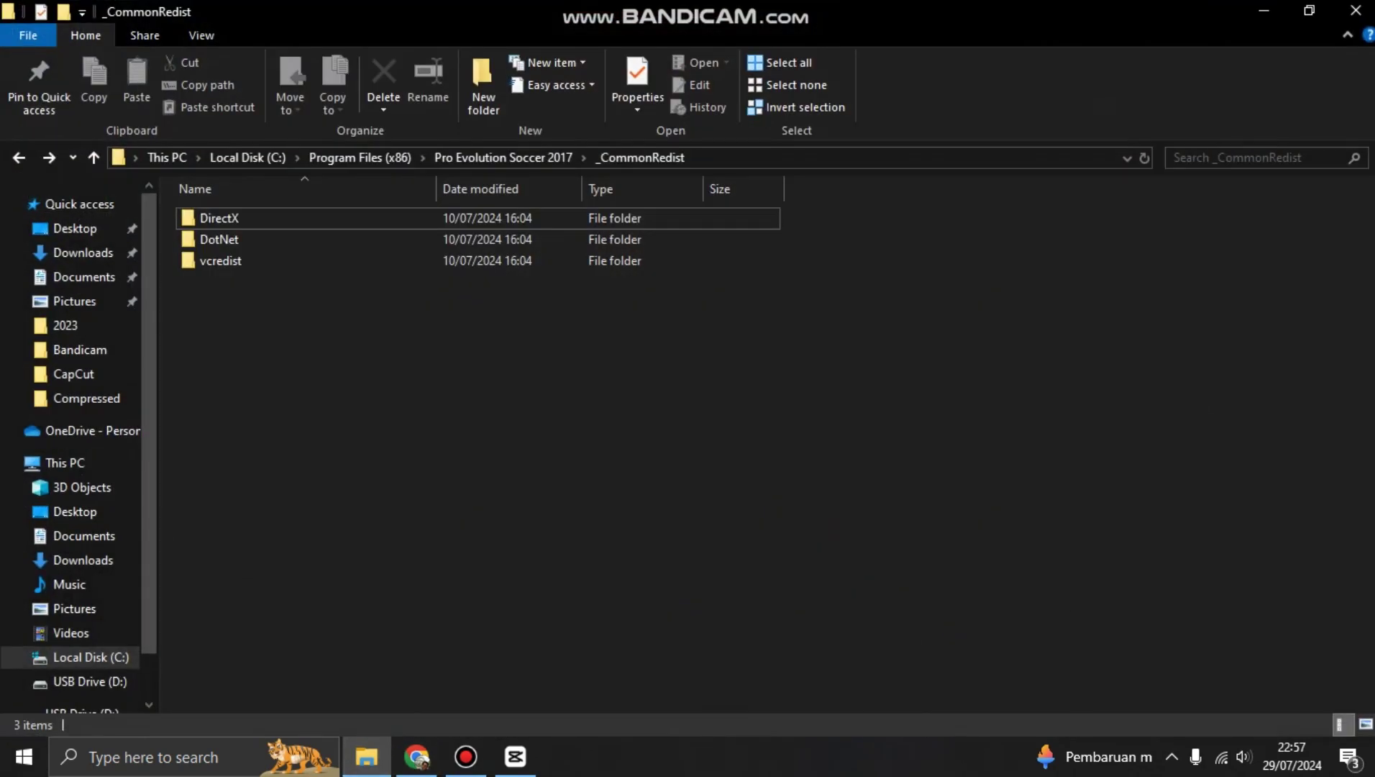
pyautogui.click(366, 755)
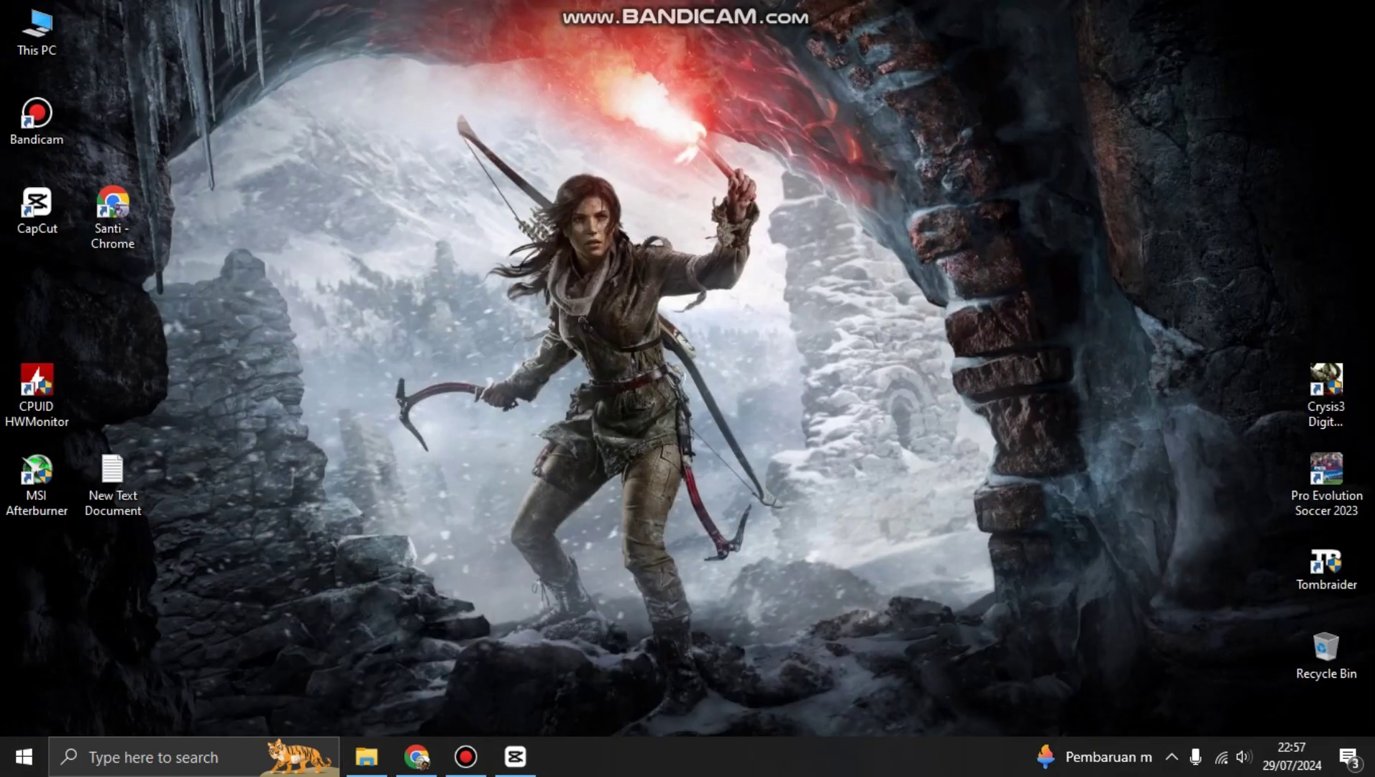
pyautogui.moveTo(724, 142); pyautogui.dragTo(727, 712)
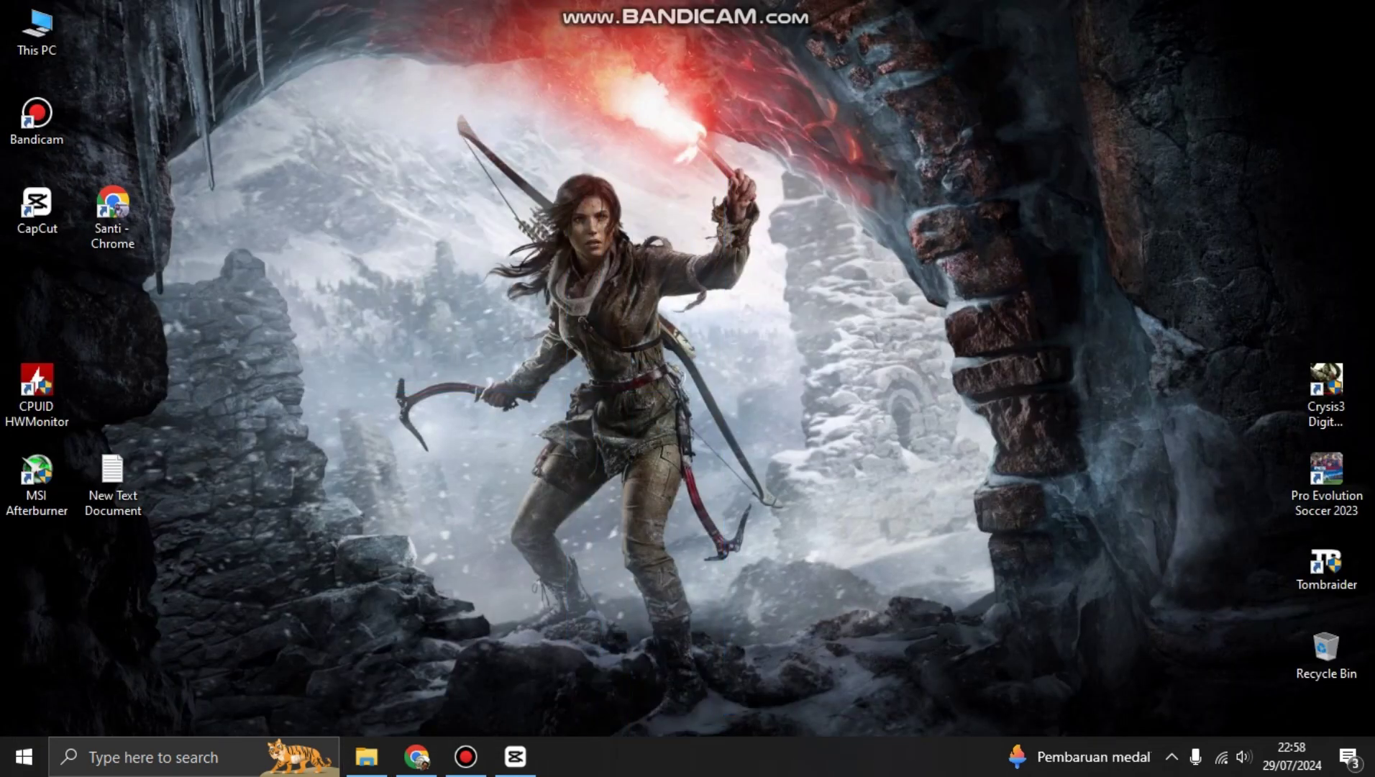
pyautogui.moveTo(419, 135); pyautogui.dragTo(914, 586)
# In File Explorer, open the Tombraider game folder inside C:\Program Files (x86)\SQUARE ENIX.
pyautogui.click(366, 755)
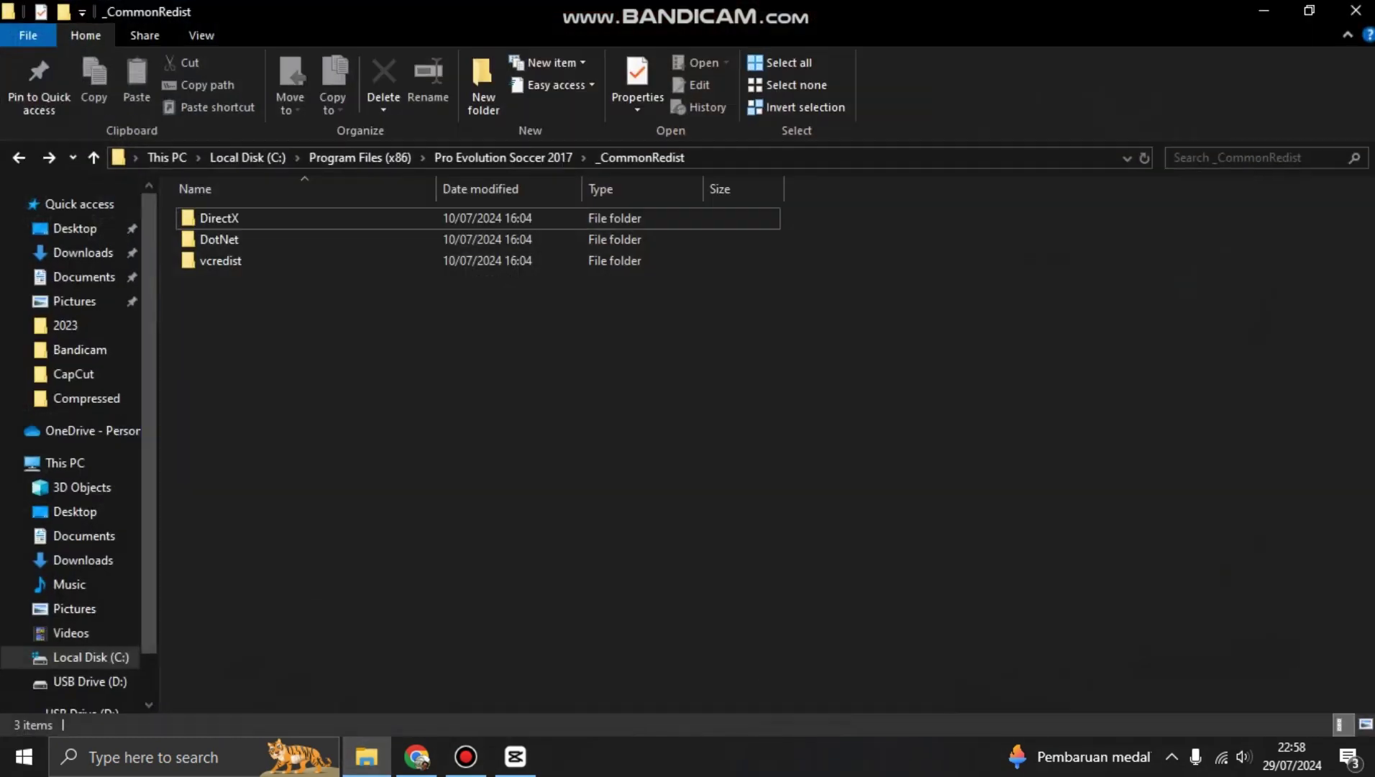
pyautogui.click(90, 656)
pyautogui.doubleClick(241, 346)
pyautogui.scroll(-4, 359, 503)
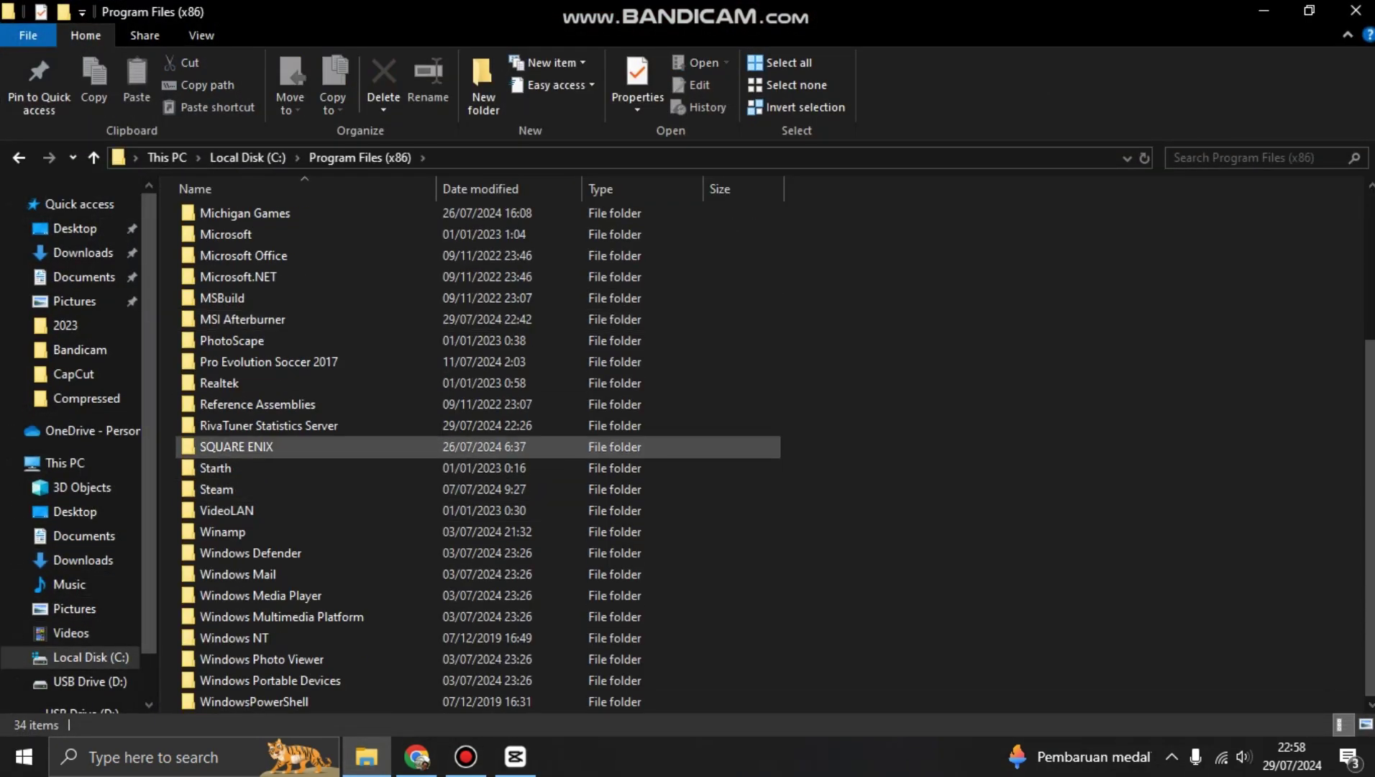
pyautogui.doubleClick(236, 446)
pyautogui.doubleClick(288, 218)
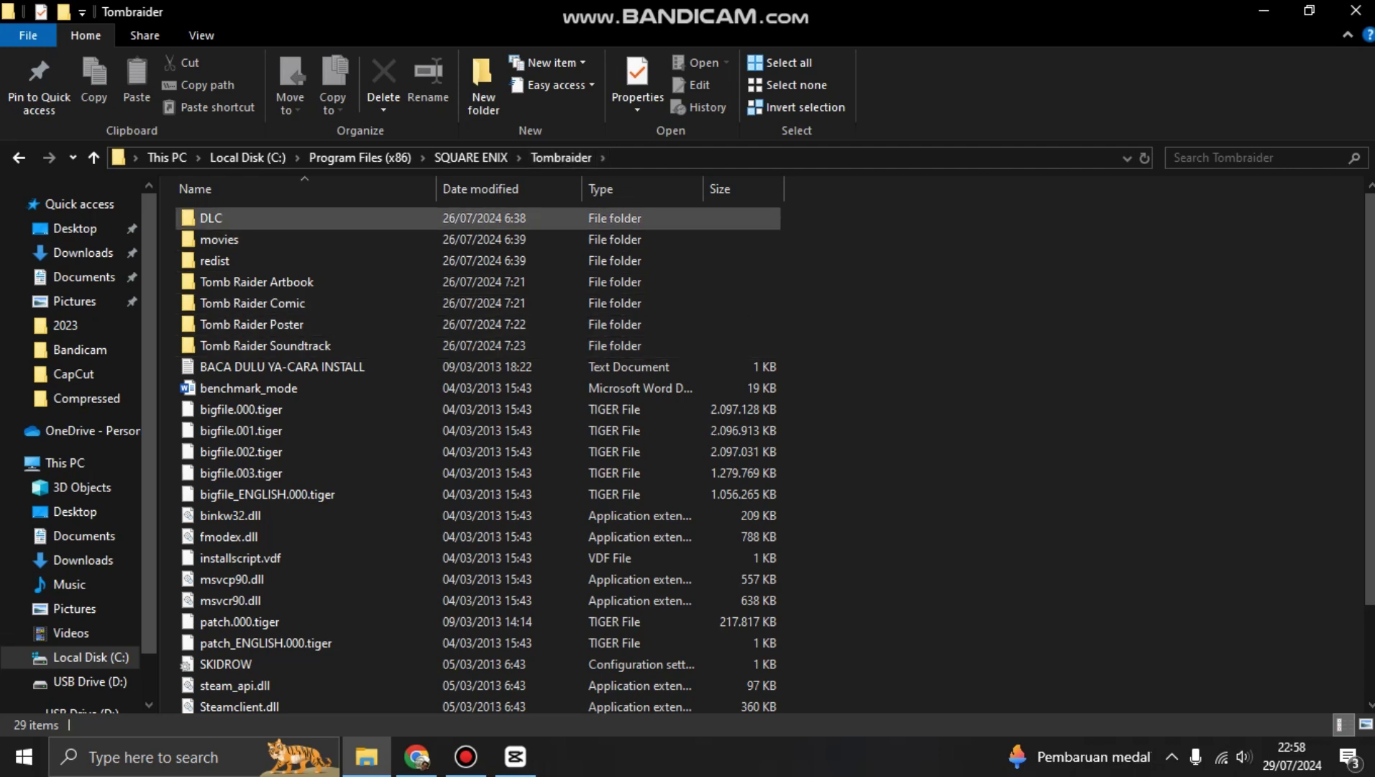
# Point out the redist folder of the Tombraider game and open it to view its files.
pyautogui.click(240, 261)
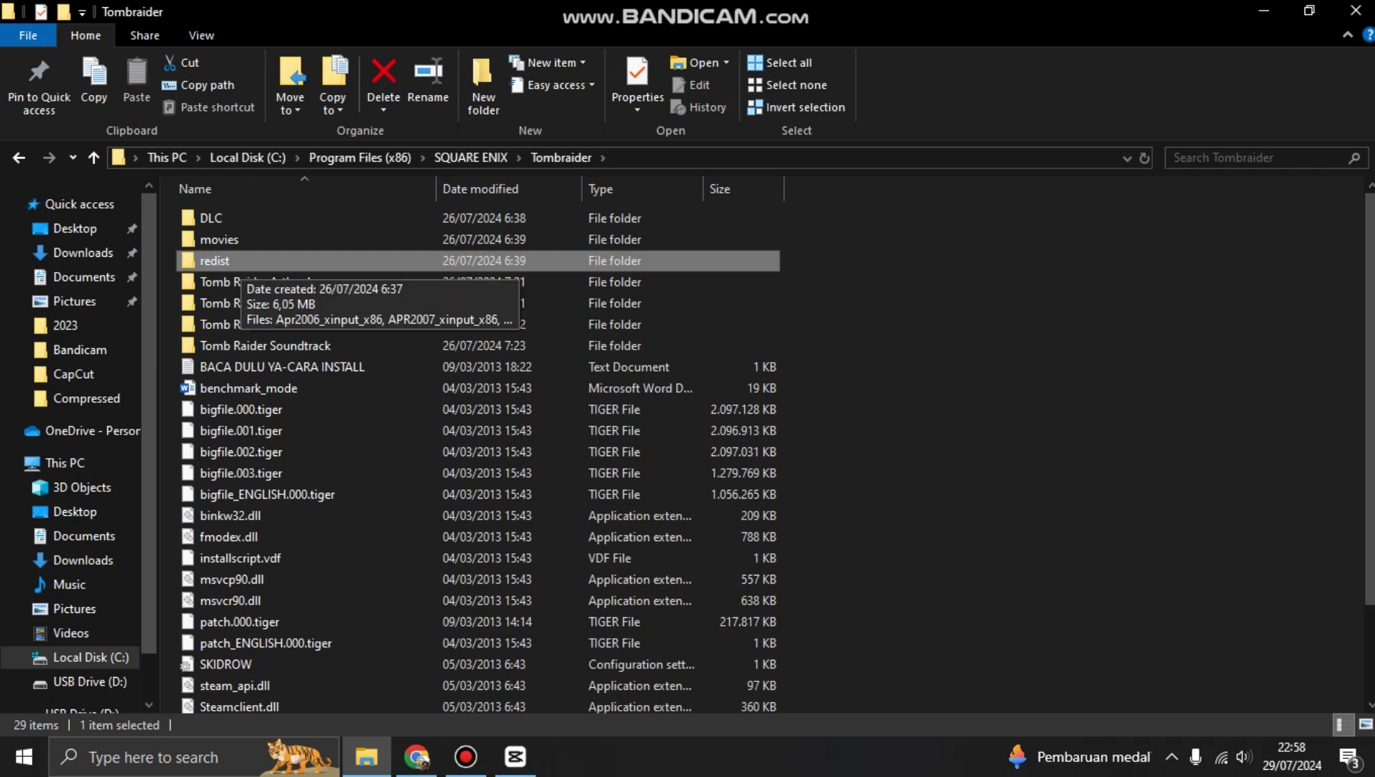
pyautogui.click(240, 260)
pyautogui.click(252, 303)
pyautogui.click(240, 260)
pyautogui.click(863, 282)
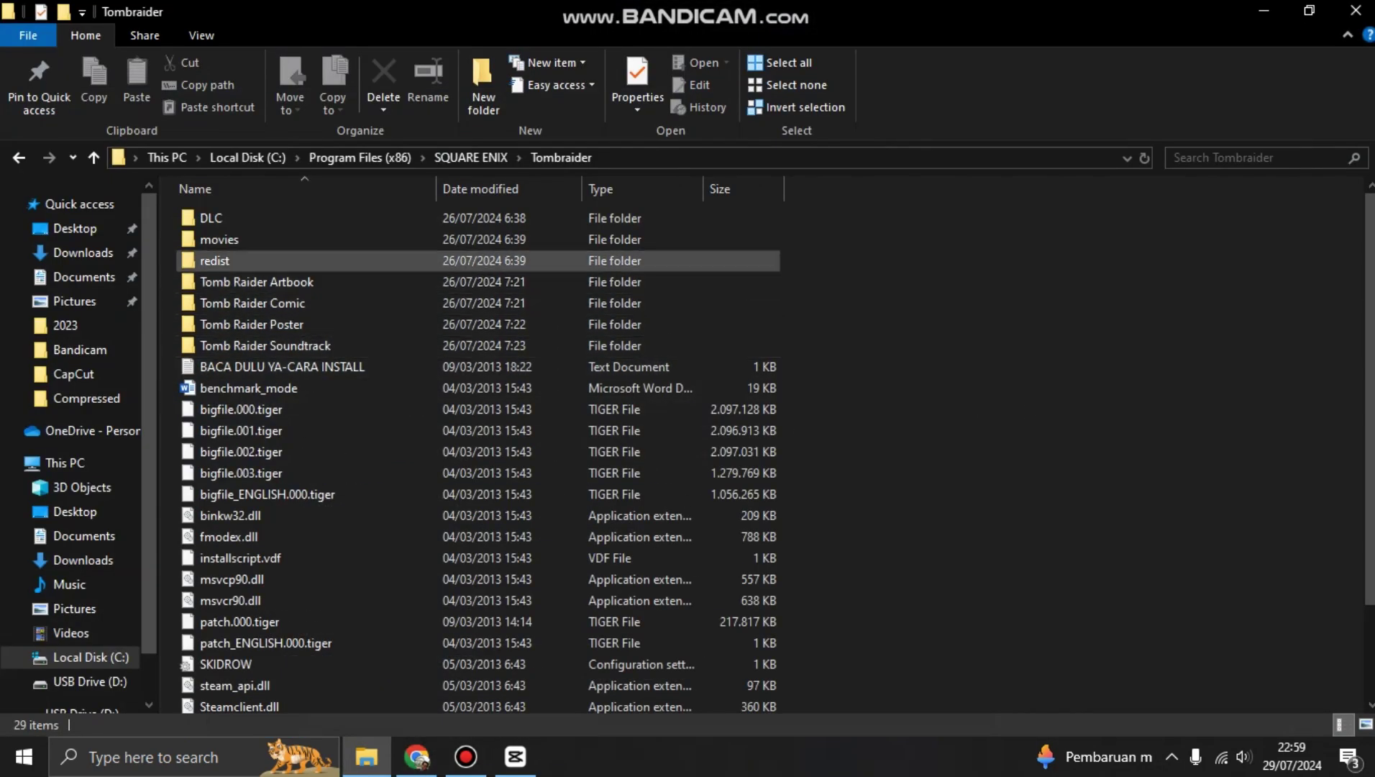
pyautogui.doubleClick(215, 260)
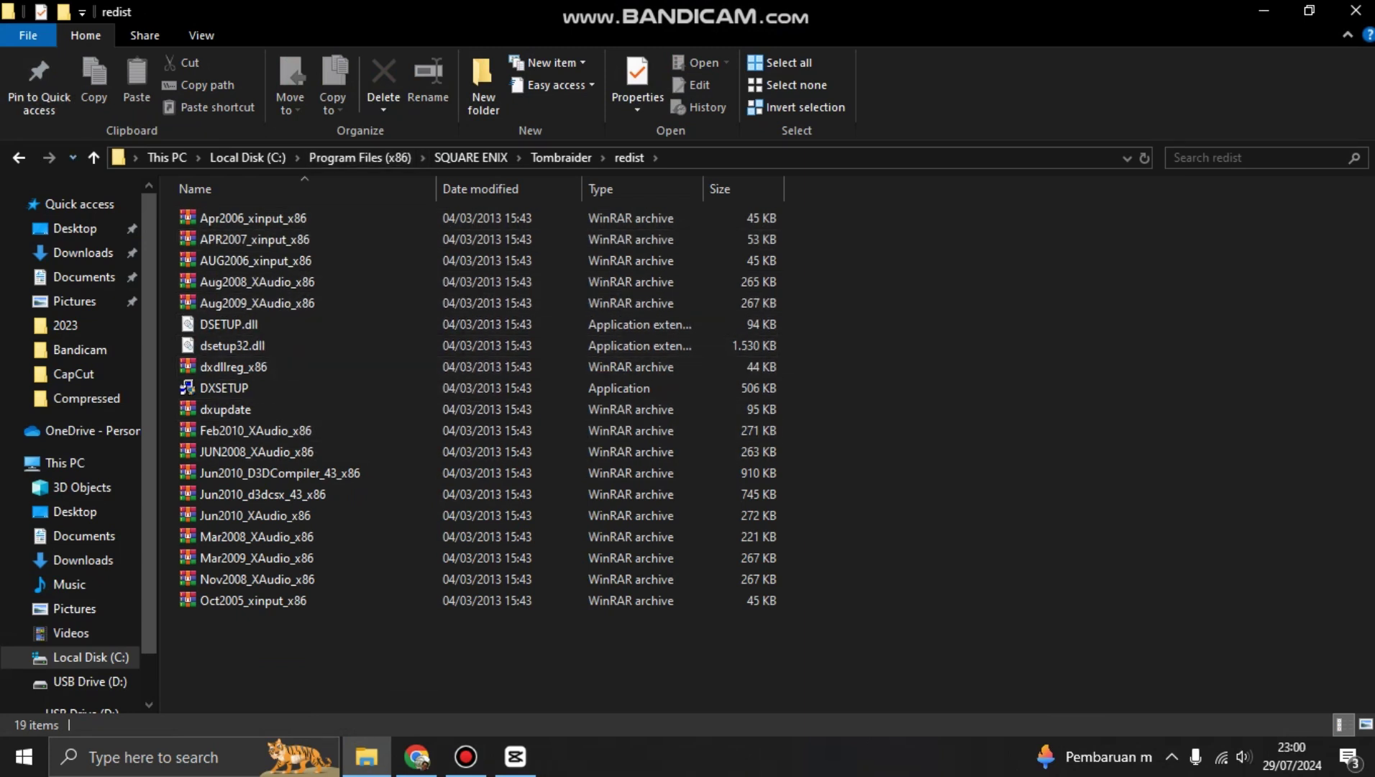
# Go back to Program Files (x86) and open the _CommonRedist folder of Pro Evolution Soccer 2017.
pyautogui.click(19, 157)
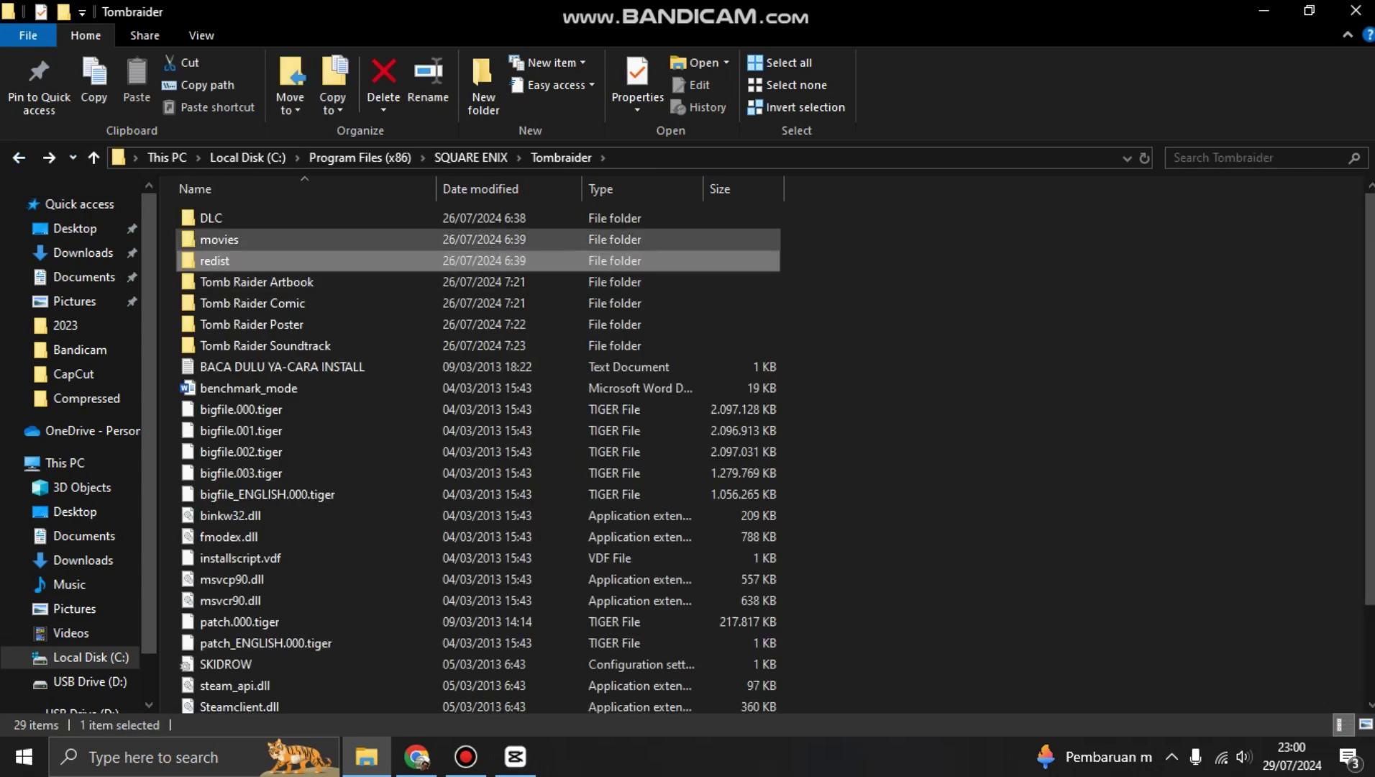
pyautogui.click(19, 158)
pyautogui.click(19, 157)
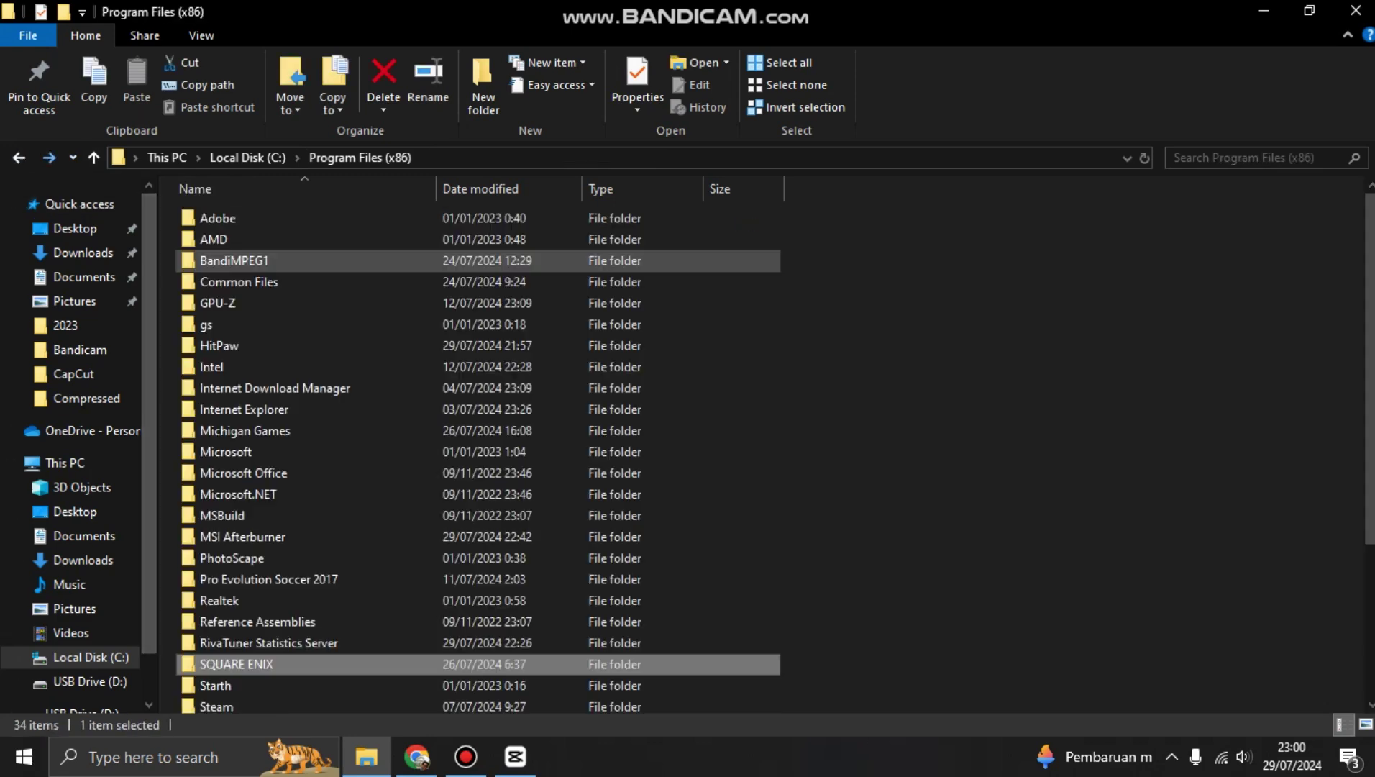
pyautogui.scroll(-3, 477, 509)
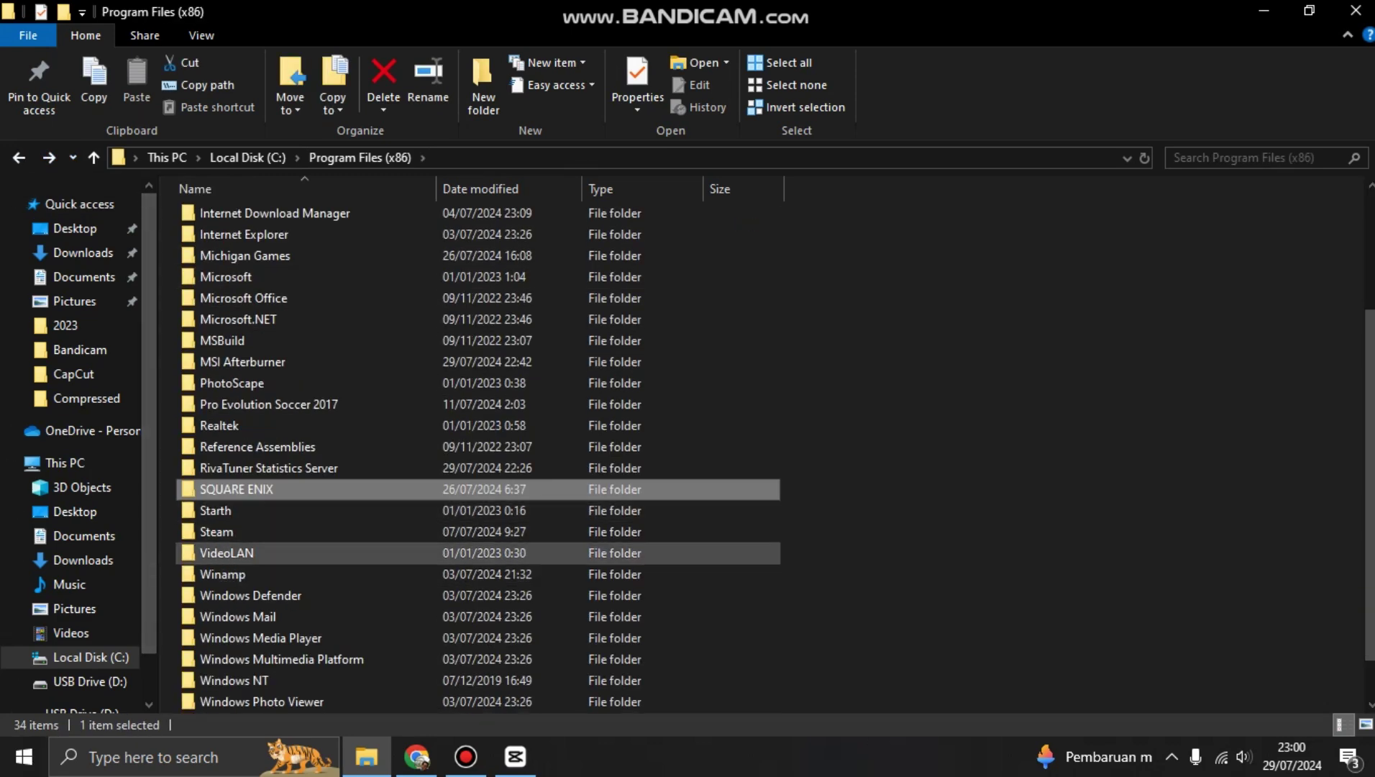
pyautogui.doubleClick(268, 404)
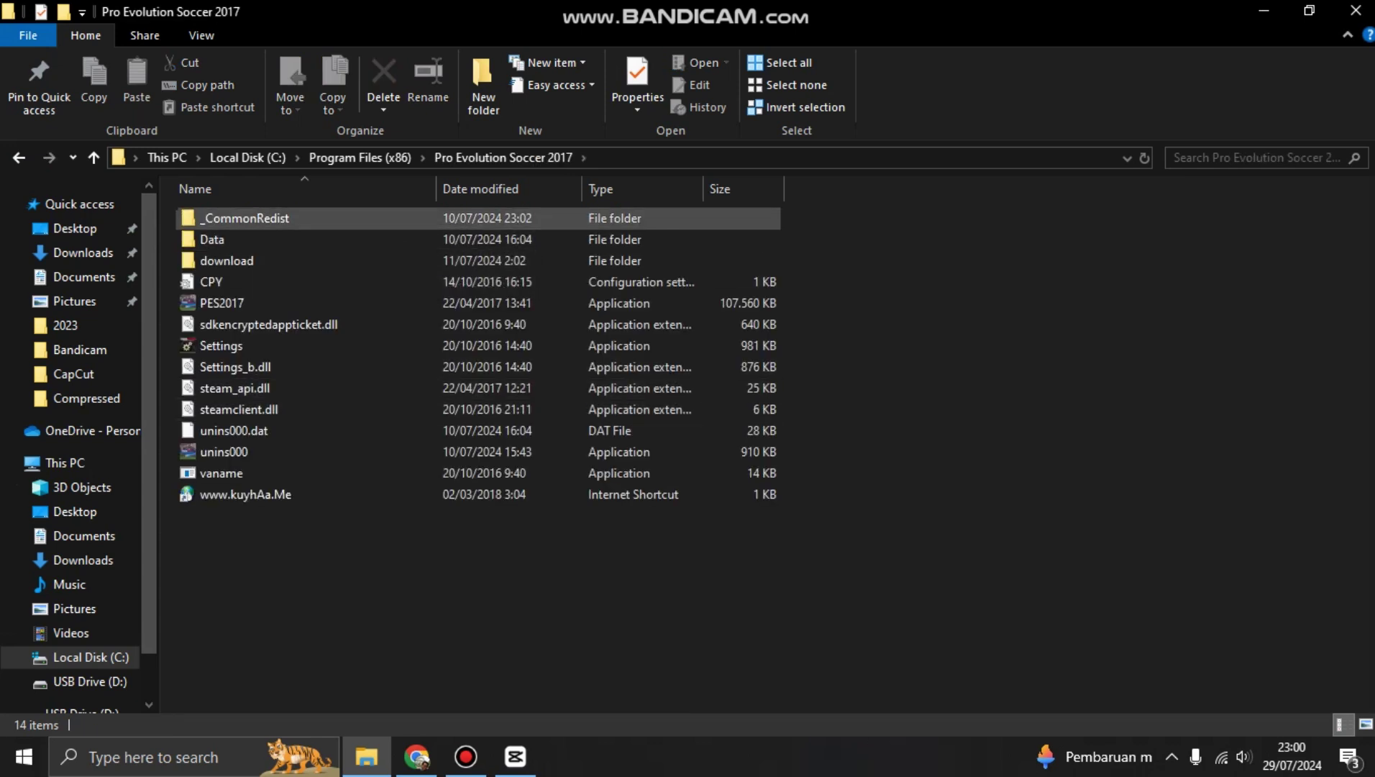
pyautogui.doubleClick(244, 218)
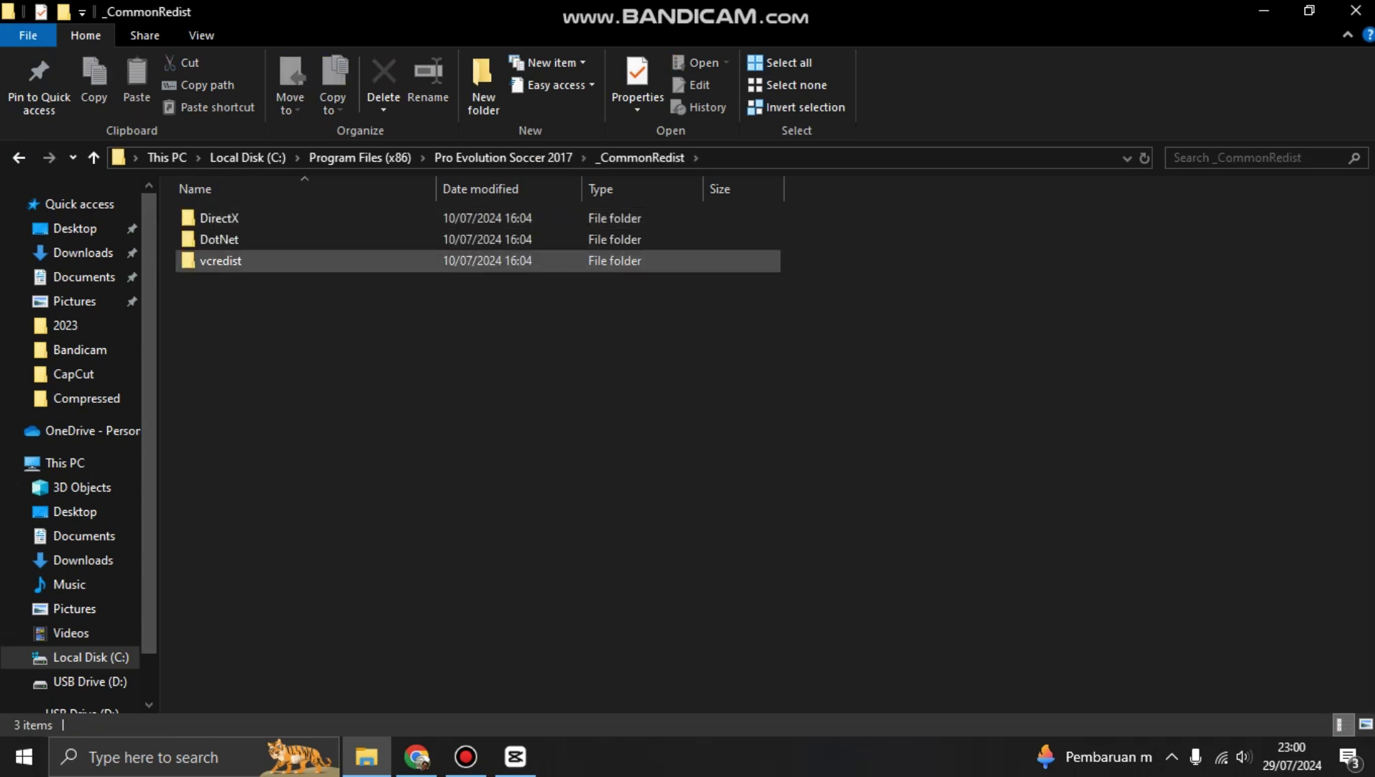
# Look inside the DirectX folder of _CommonRedist and return to its parent folder.
pyautogui.doubleClick(219, 218)
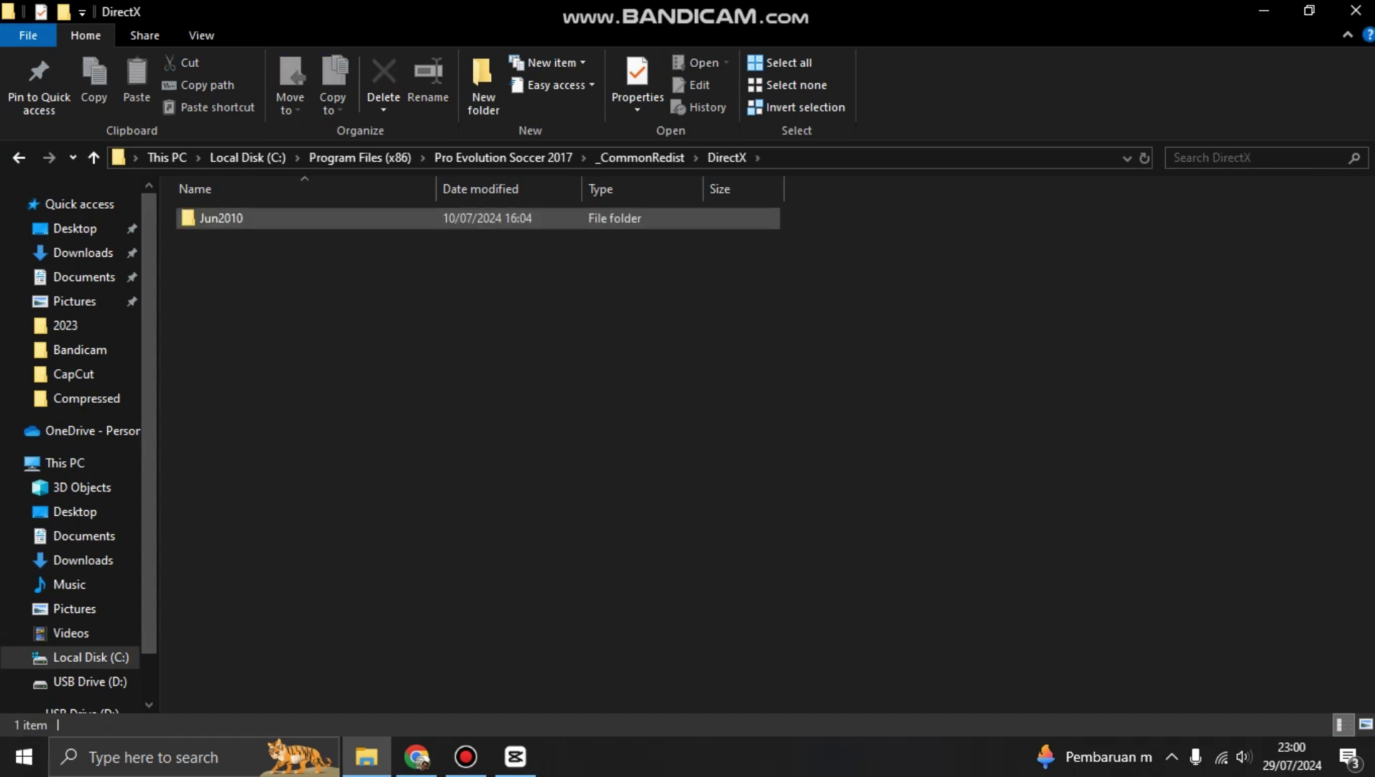
pyautogui.click(221, 218)
pyautogui.click(18, 157)
# Open the 4.0 Client Profile folder inside DotNet and select the Microsoft .NET Framework 4.0 Client Profile command file.
pyautogui.doubleClick(245, 240)
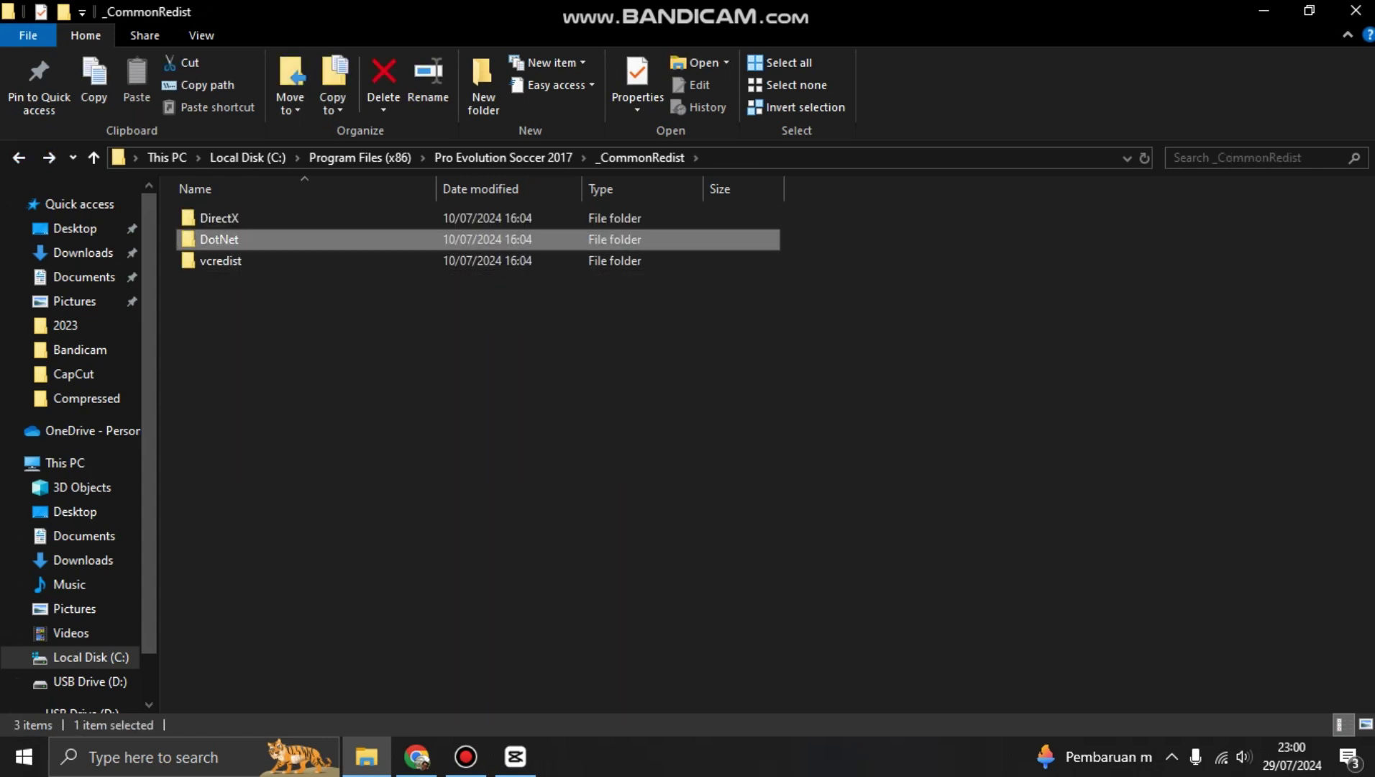
pyautogui.doubleClick(245, 218)
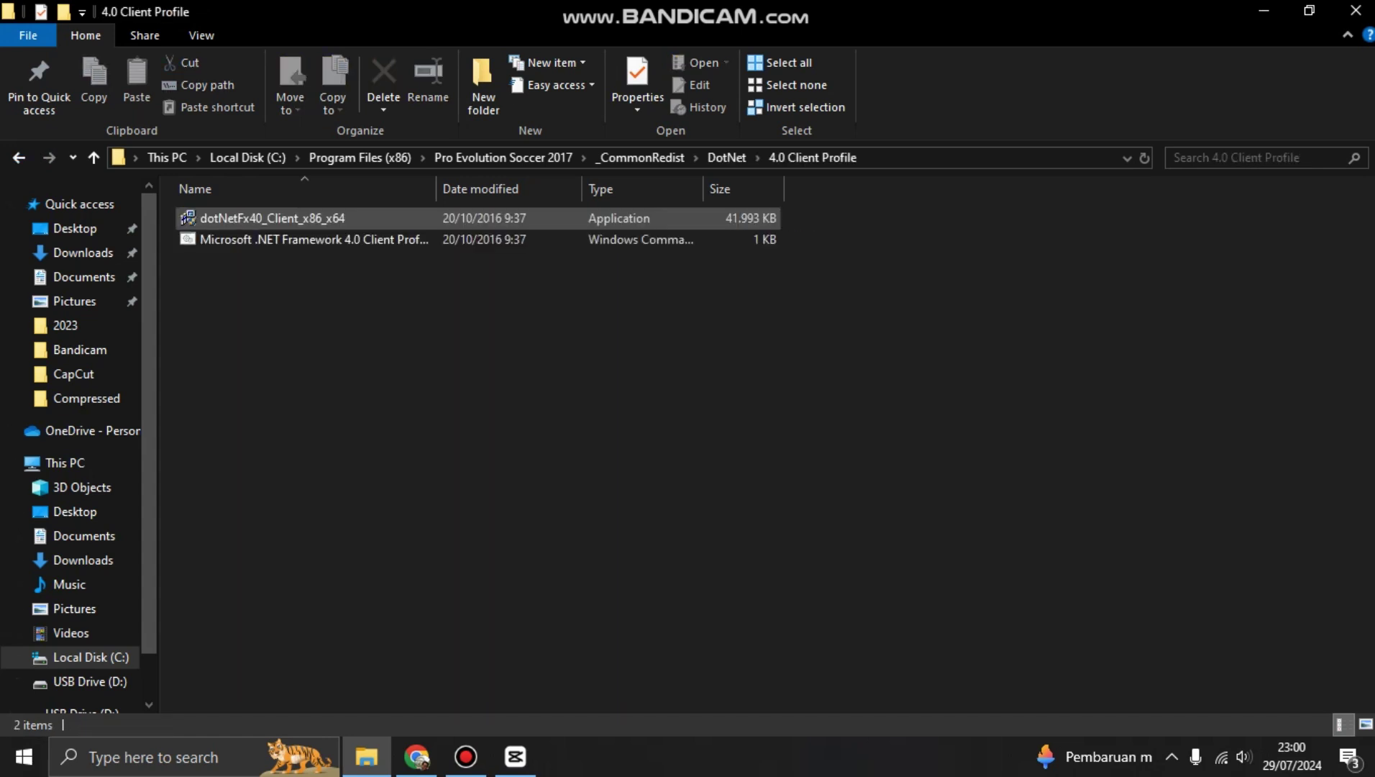
pyautogui.click(256, 239)
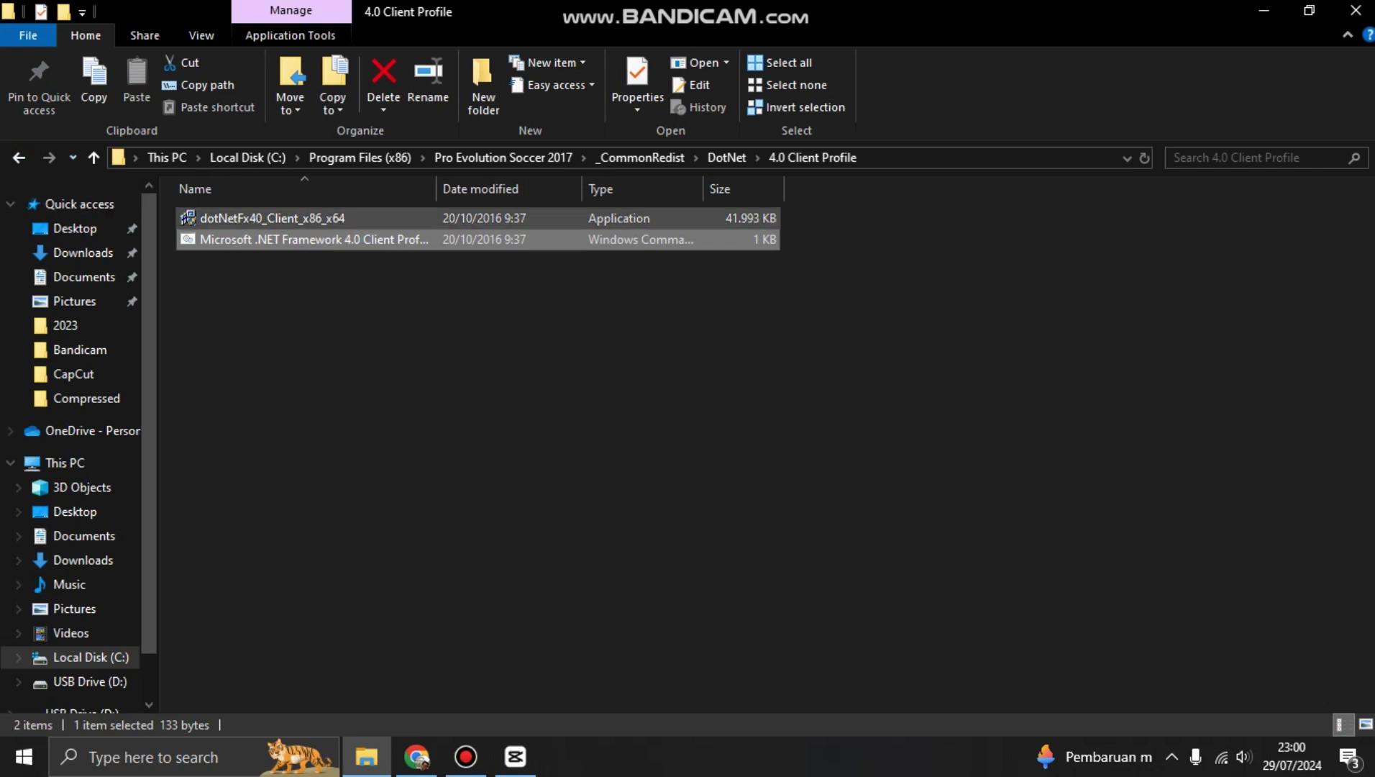
# Return to _CommonRedist and open the 2010 folder inside vcredist.
pyautogui.press('BackSpace')
pyautogui.press('BackSpace')
pyautogui.press('Down')
pyautogui.press('Return')
pyautogui.press('Down')
pyautogui.press('Return')
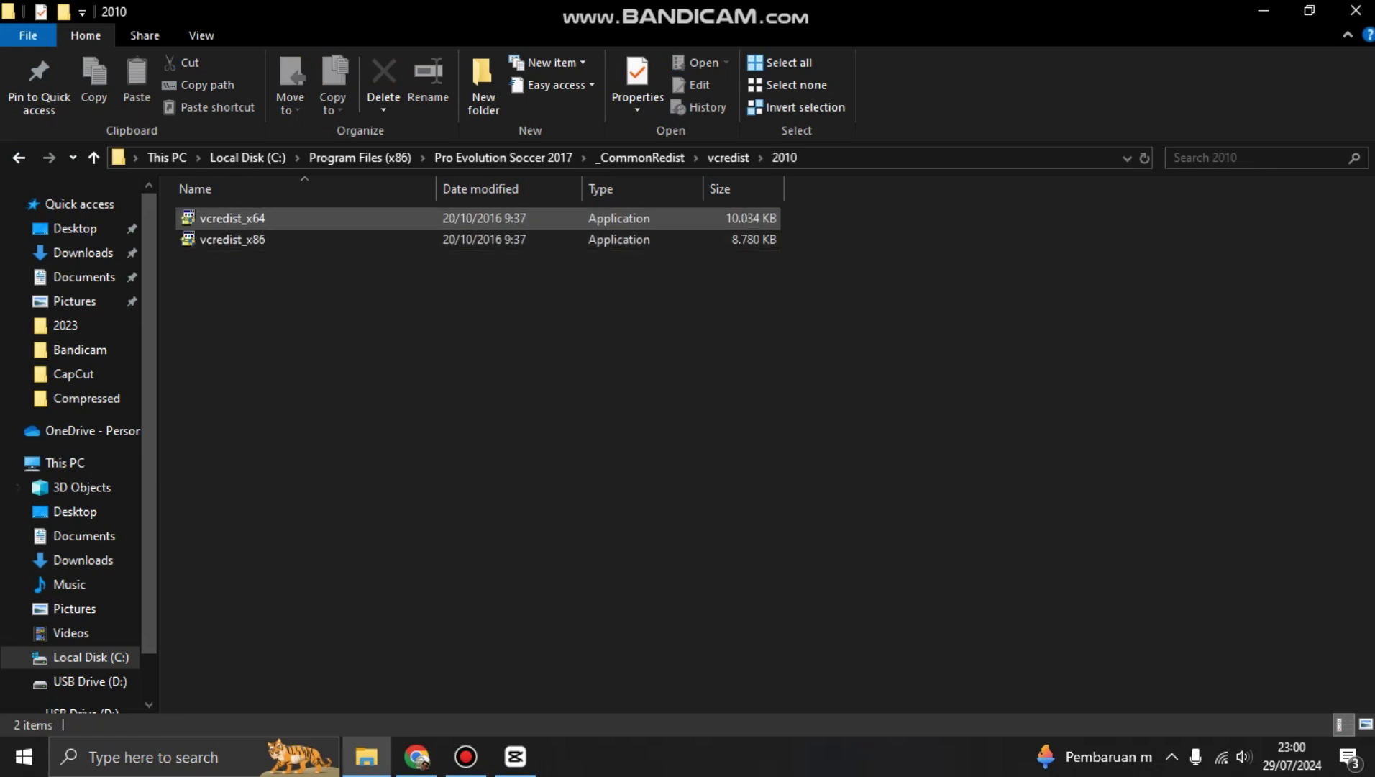
# Launch the vcredist_x64 installer and cancel its Microsoft Visual C++ 2010 x64 maintenance setup.
pyautogui.press('Return')
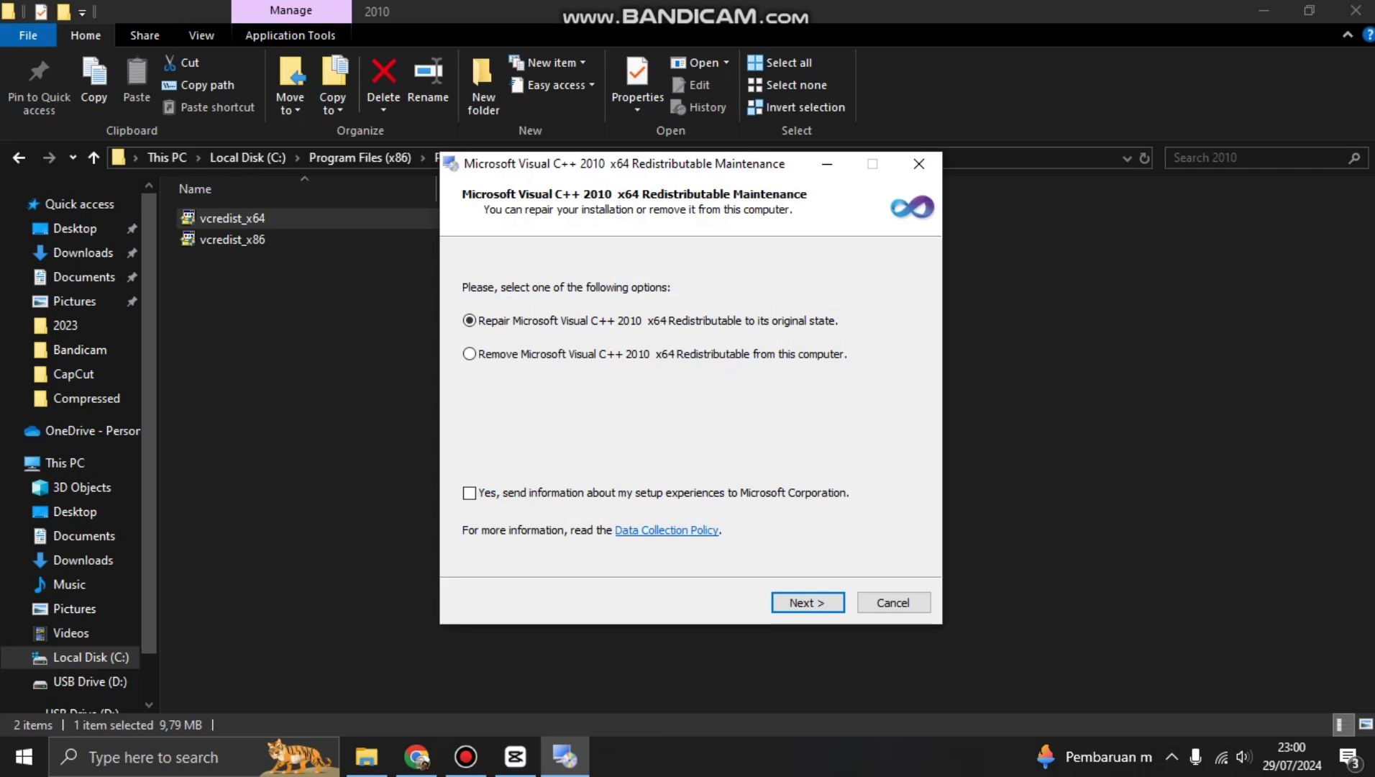
pyautogui.click(893, 602)
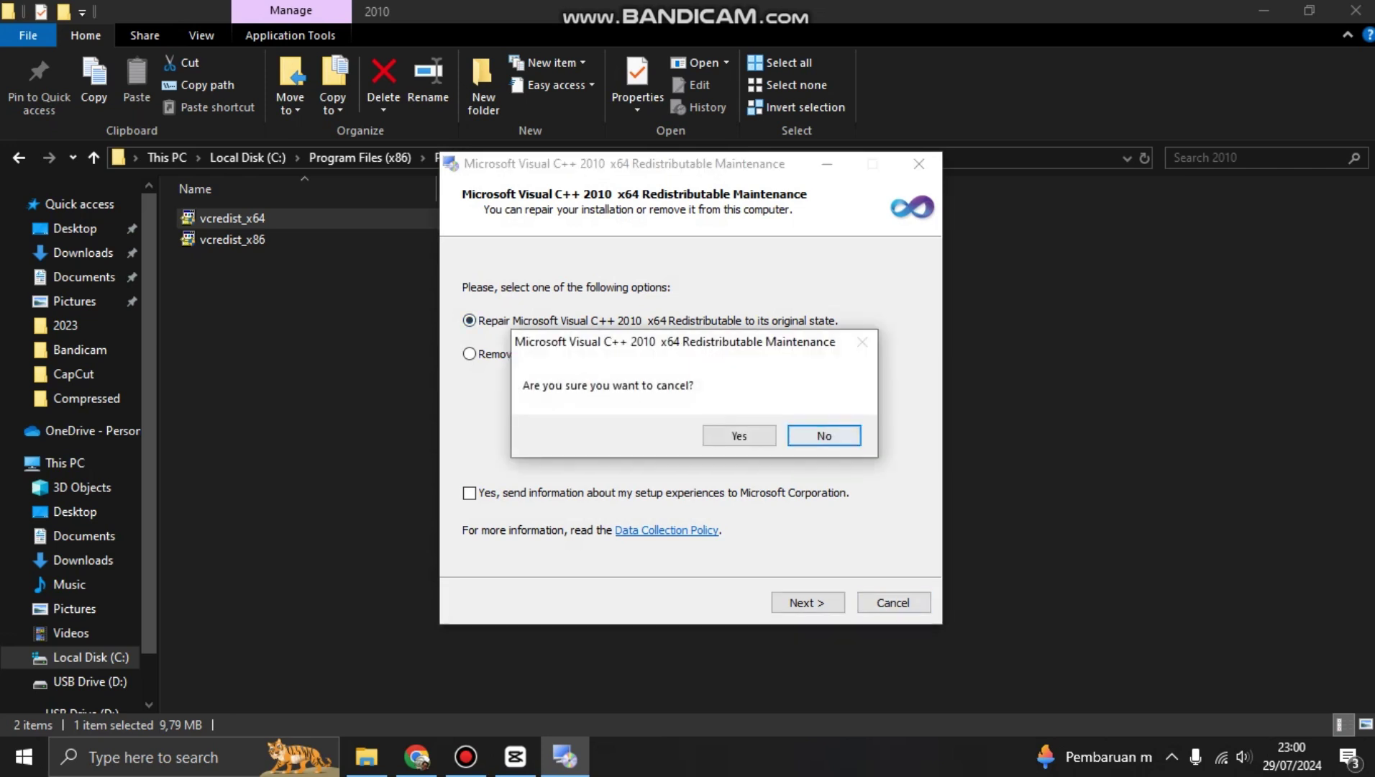
pyautogui.click(740, 436)
pyautogui.click(446, 324)
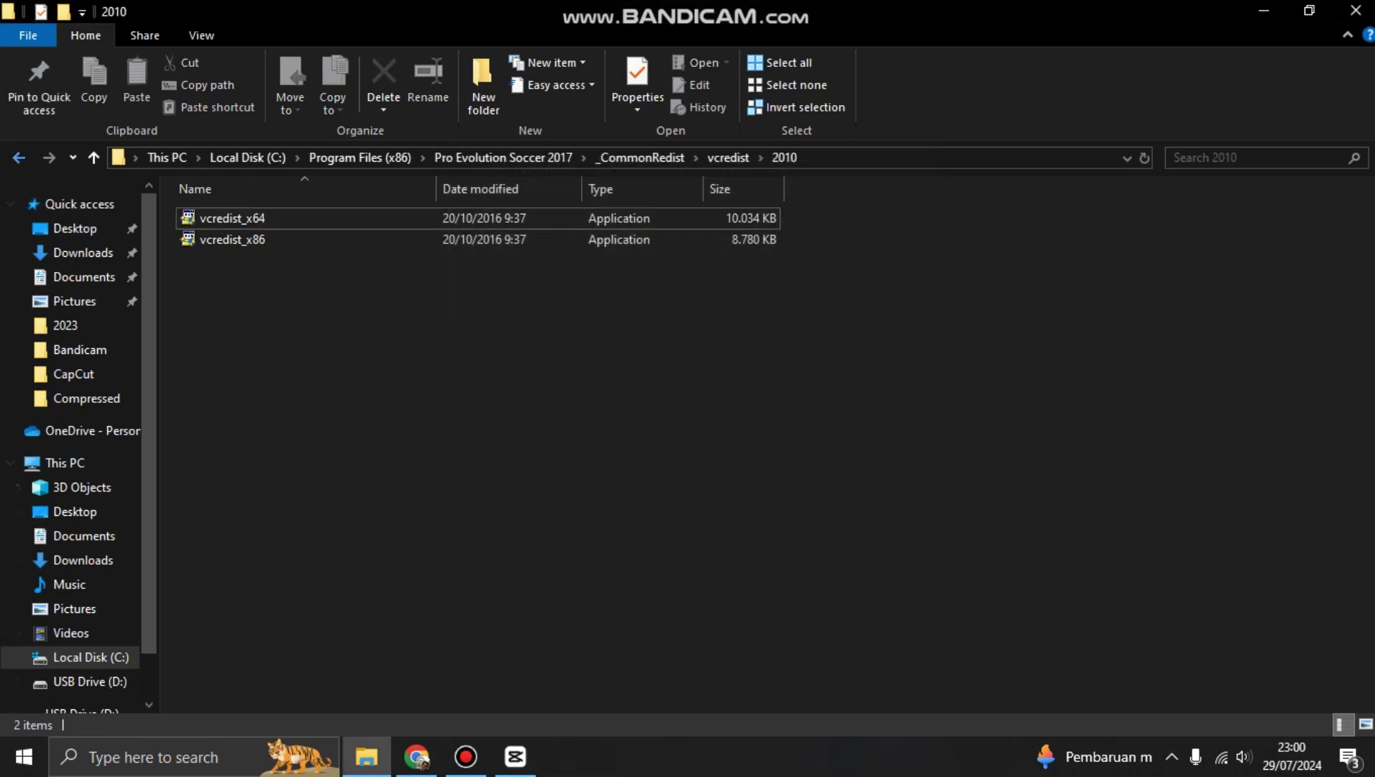
# Return to the _CommonRedist folder, clear the selection and close the File Explorer window.
pyautogui.hotkey('alt', 'Up')
pyautogui.hotkey('alt', 'Up')
pyautogui.hotkey('ctrl', 'space')
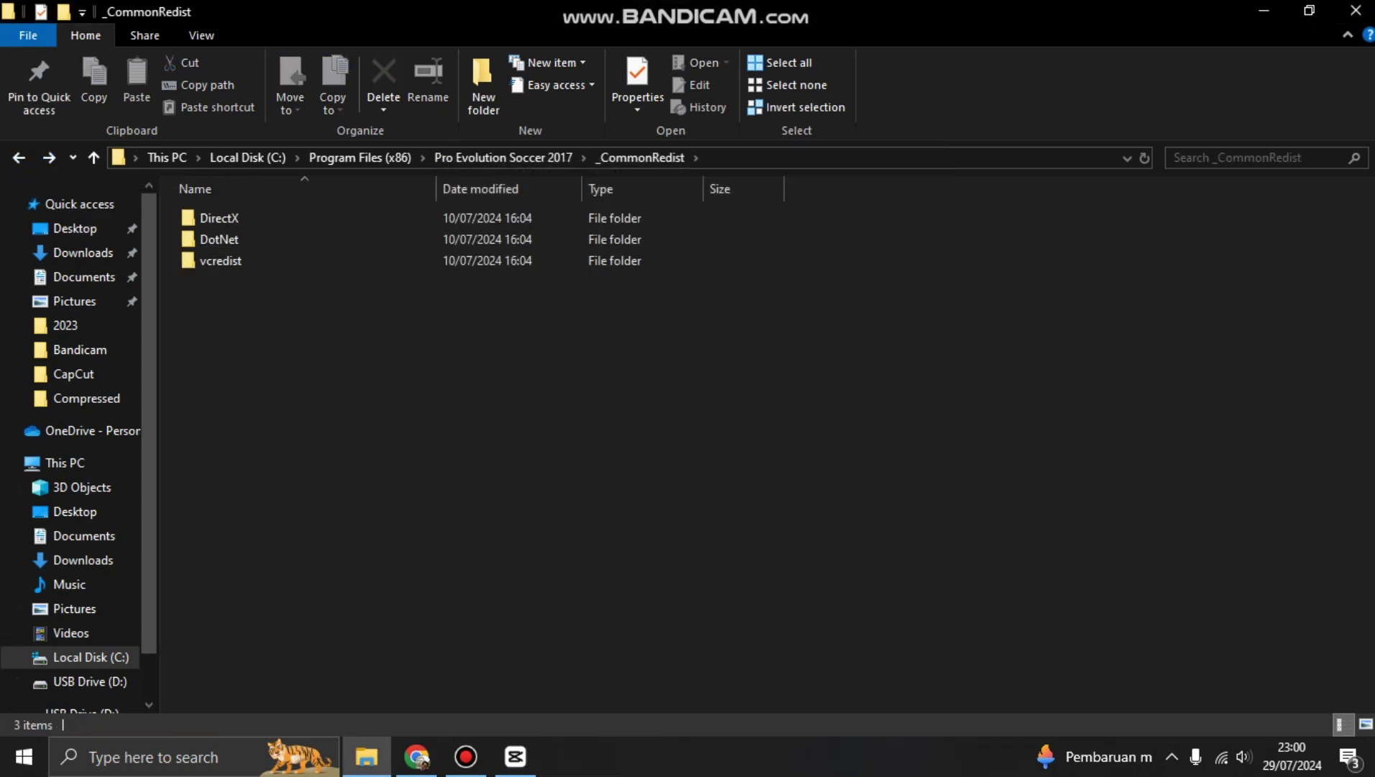
pyautogui.click(1356, 10)
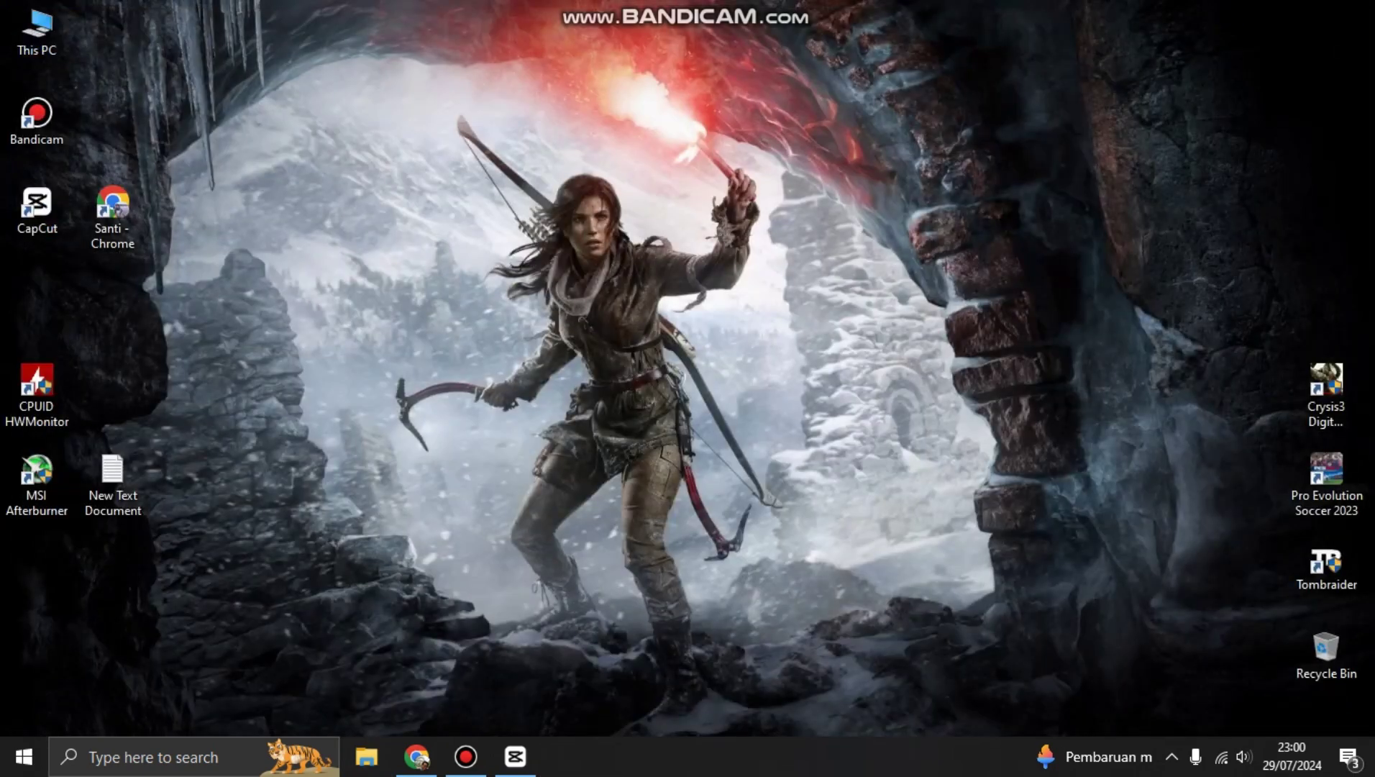
# Switch to Chrome and open the DLL-files.com result for xgameruntime.dll from the Google search results.
pyautogui.click(416, 757)
pyautogui.scroll(-4, 504, 431)
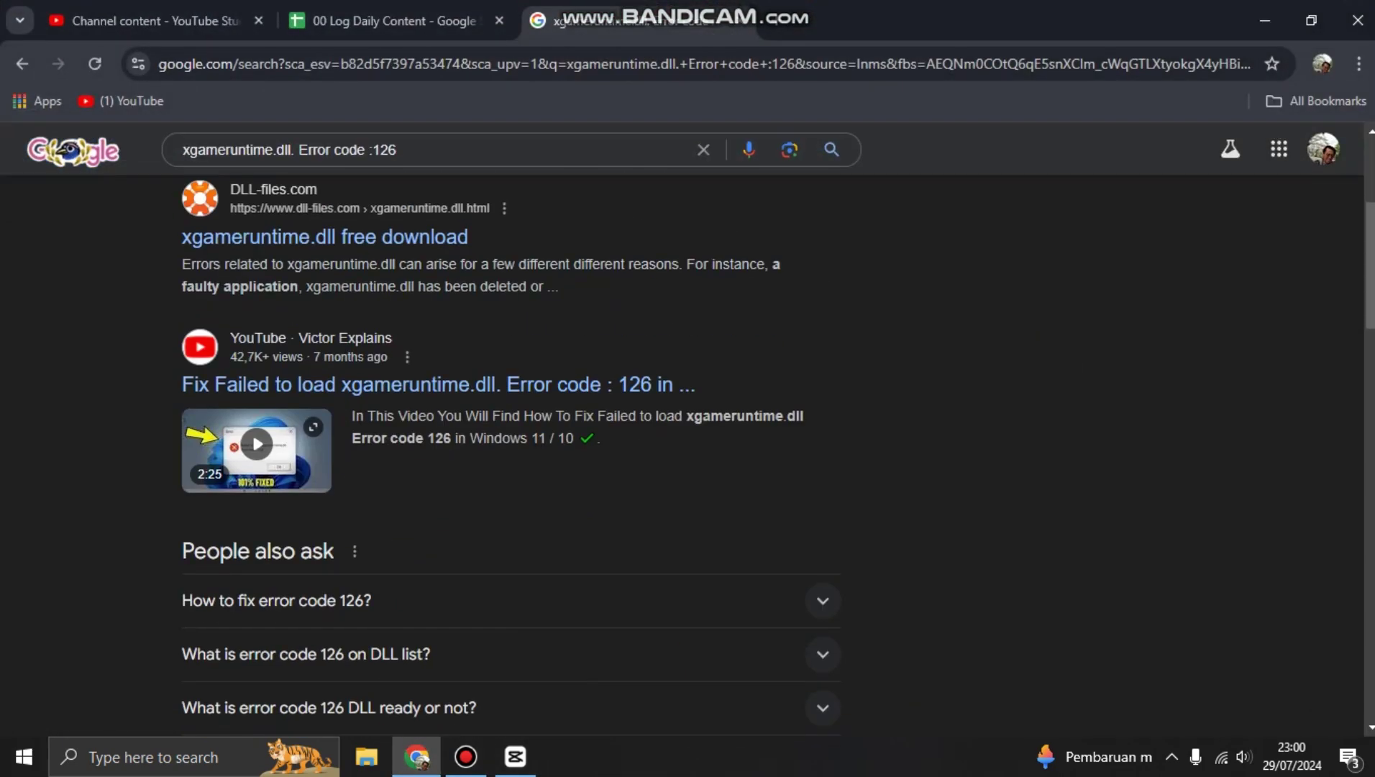
pyautogui.scroll(3, 504, 432)
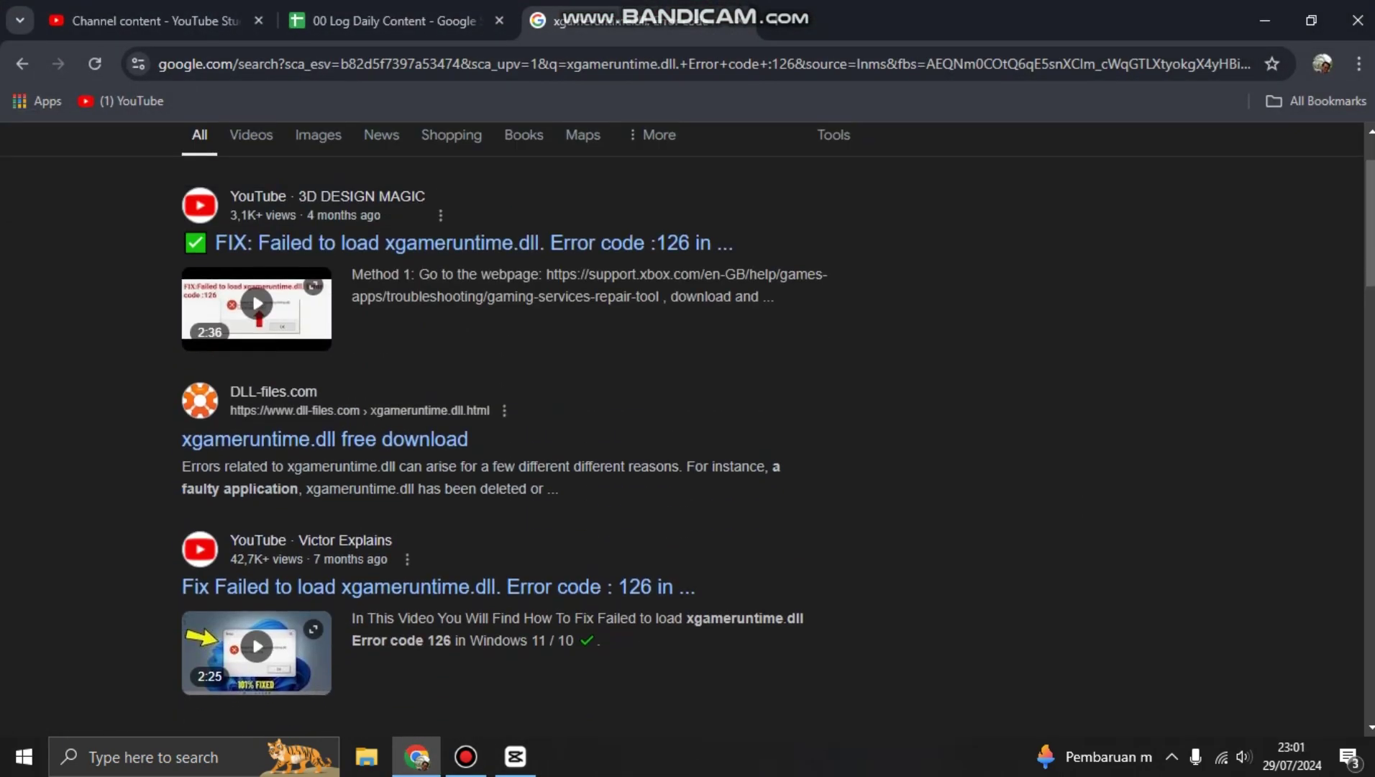
pyautogui.click(323, 438)
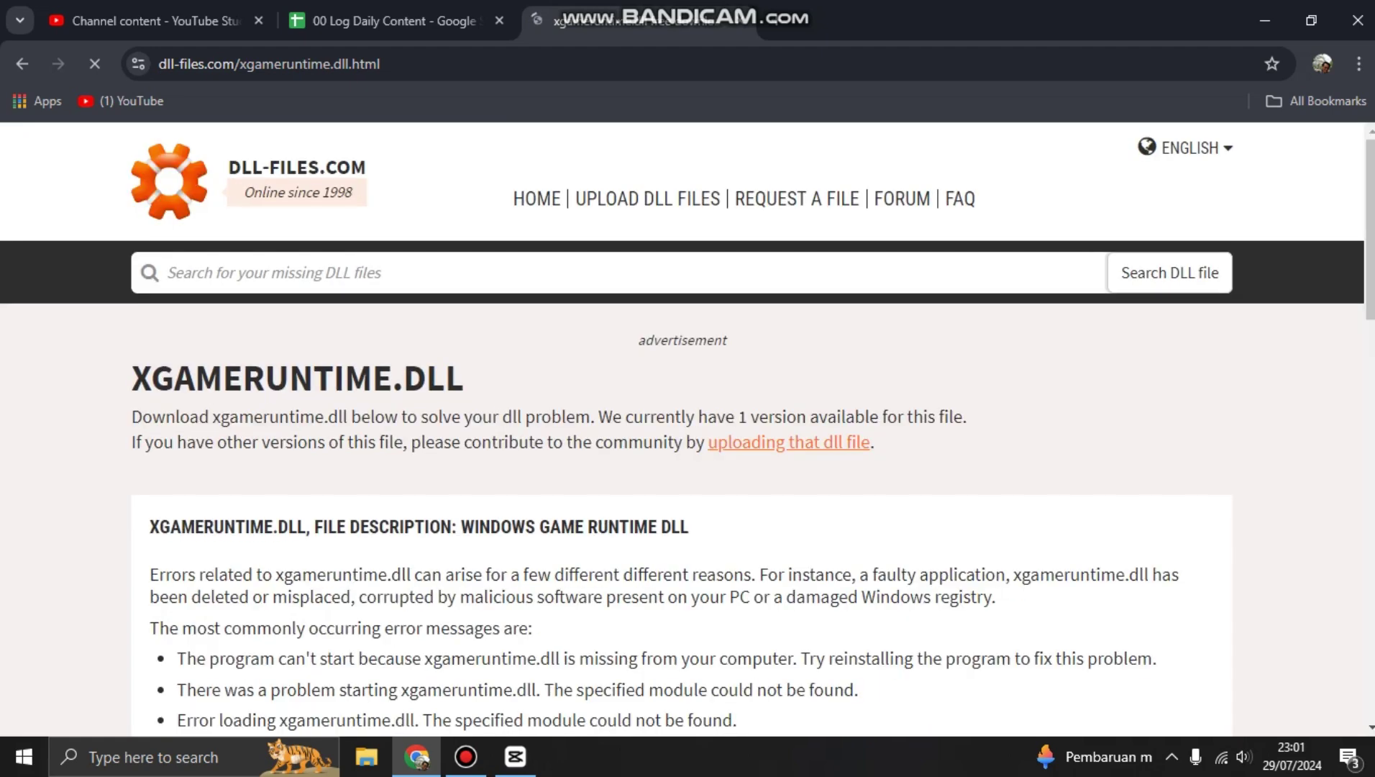
# Examine the xgameruntime.dll page on DLL-files.com, including the error descriptions, installation advice and the file's version and download details.
pyautogui.scroll(-3, 682, 429)
pyautogui.scroll(3, 682, 429)
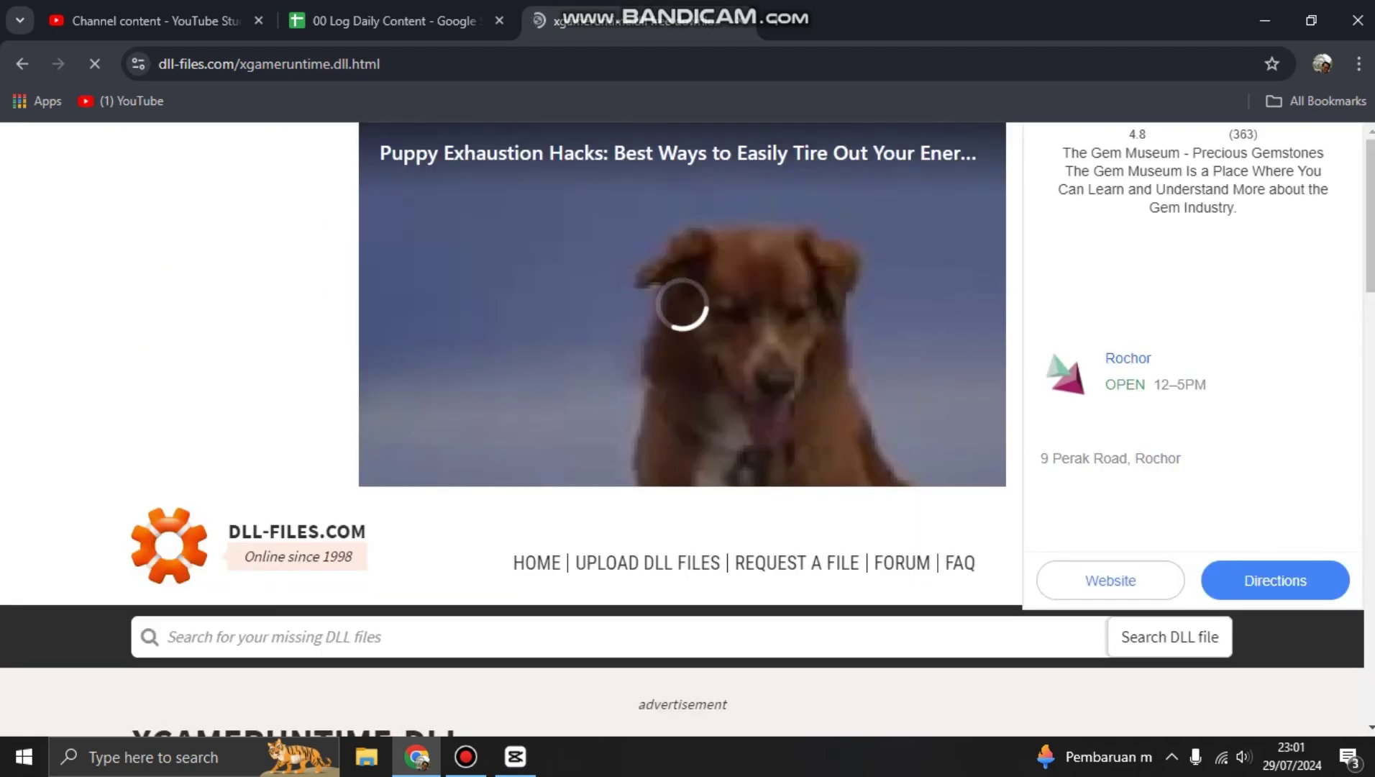
pyautogui.scroll(-5, 682, 429)
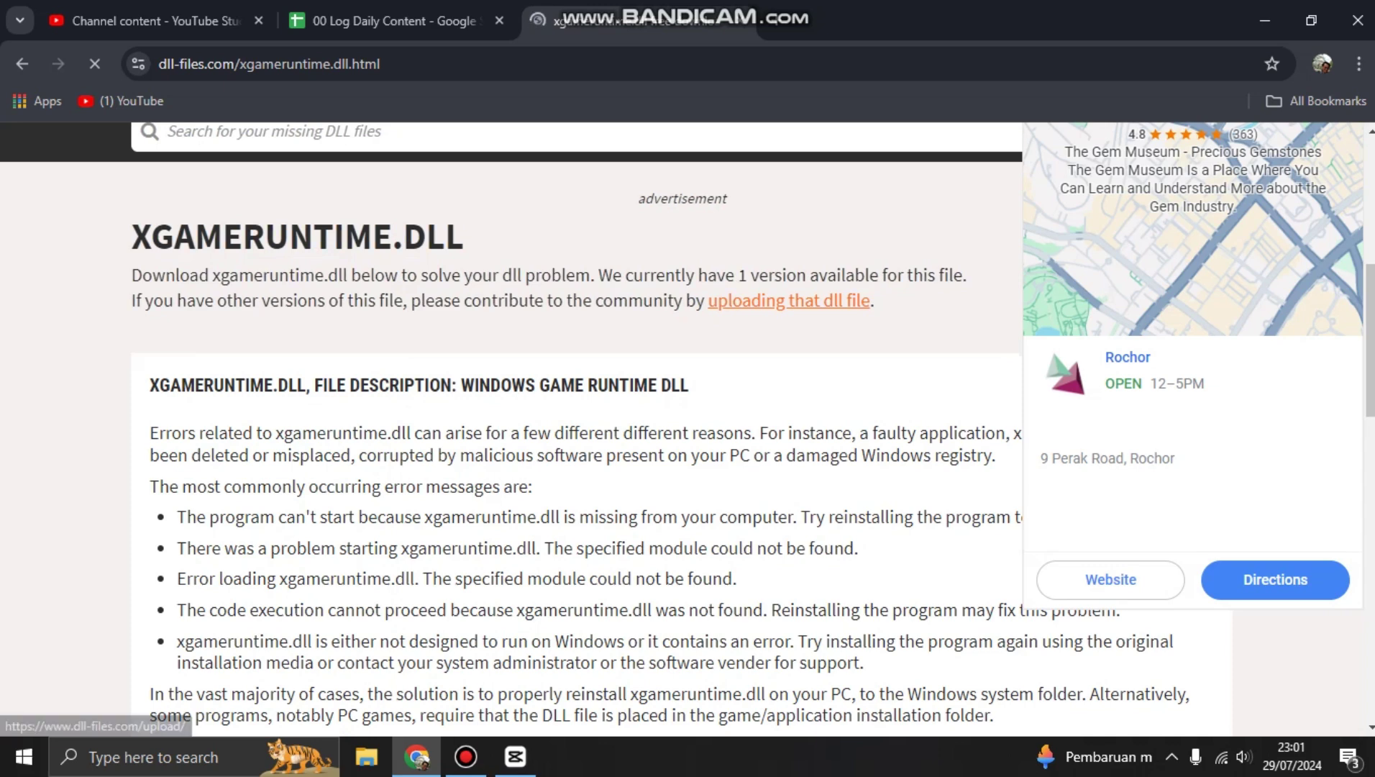
pyautogui.scroll(-7, 687, 432)
pyautogui.scroll(-1, 688, 431)
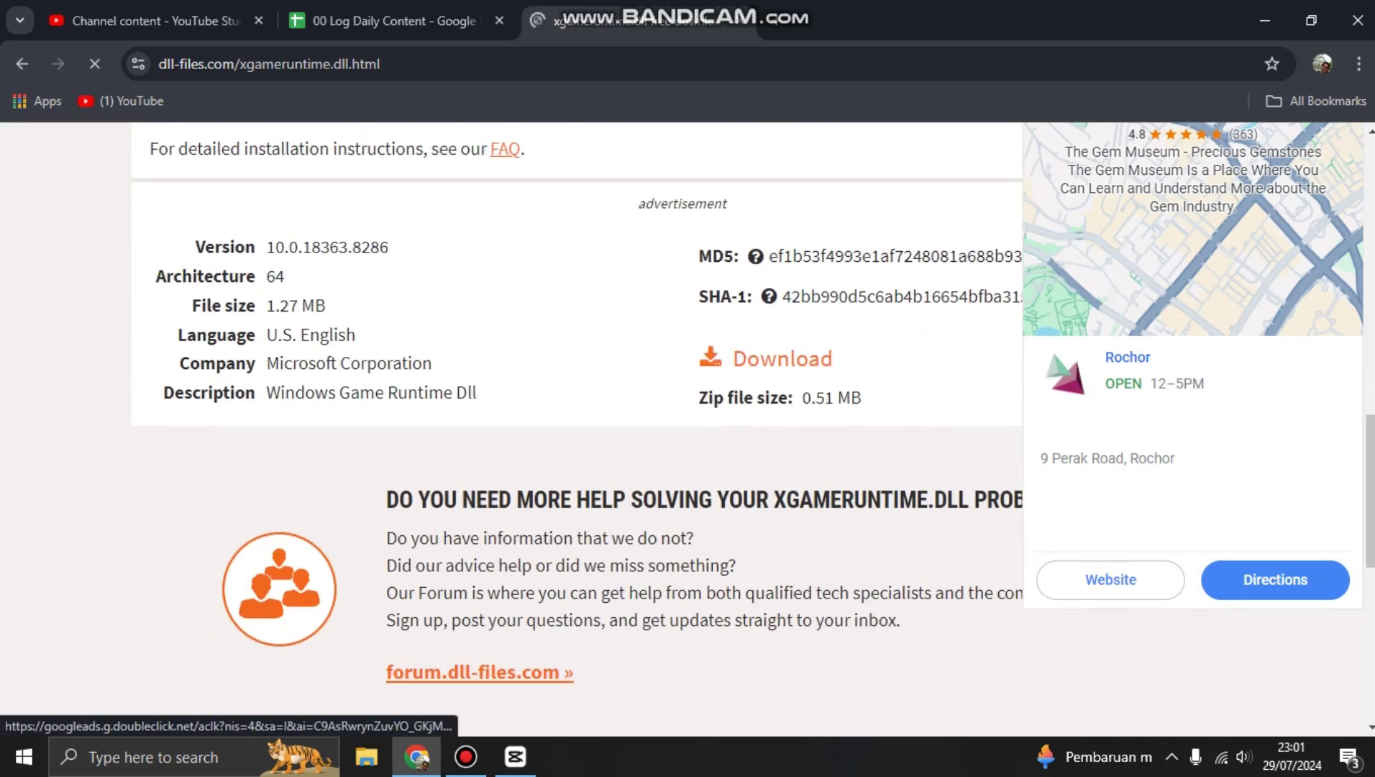
pyautogui.scroll(-6, 688, 431)
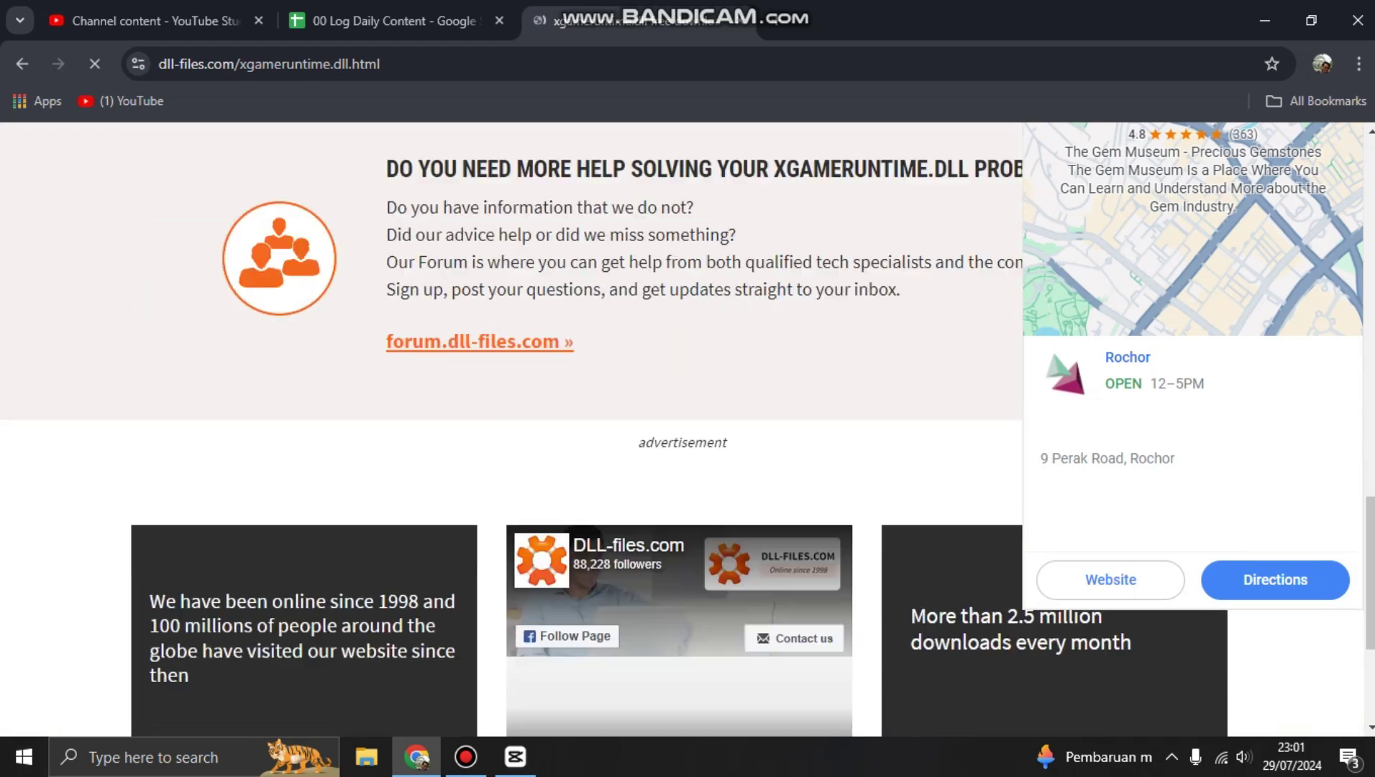
pyautogui.scroll(-2, 687, 431)
pyautogui.scroll(11, 688, 431)
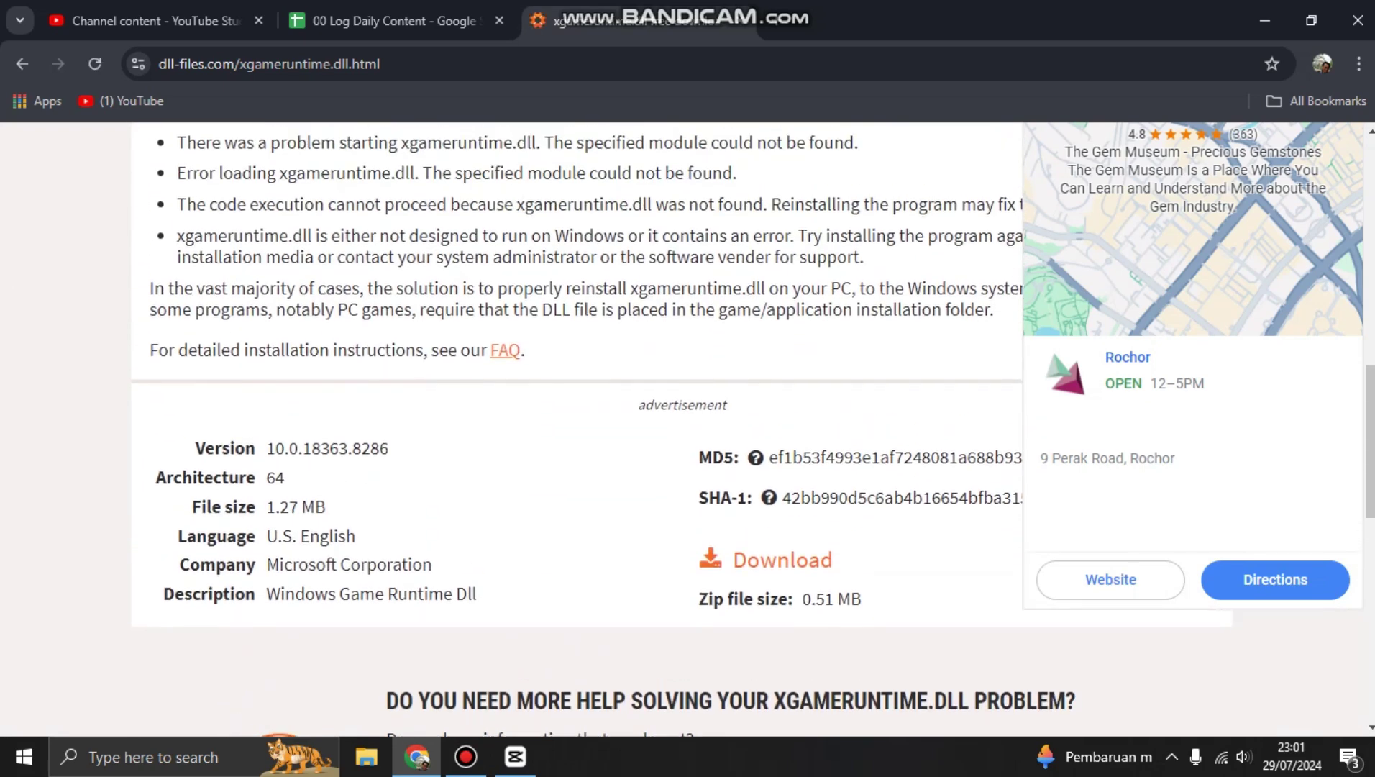
pyautogui.scroll(5, 687, 431)
pyautogui.scroll(-1, 688, 431)
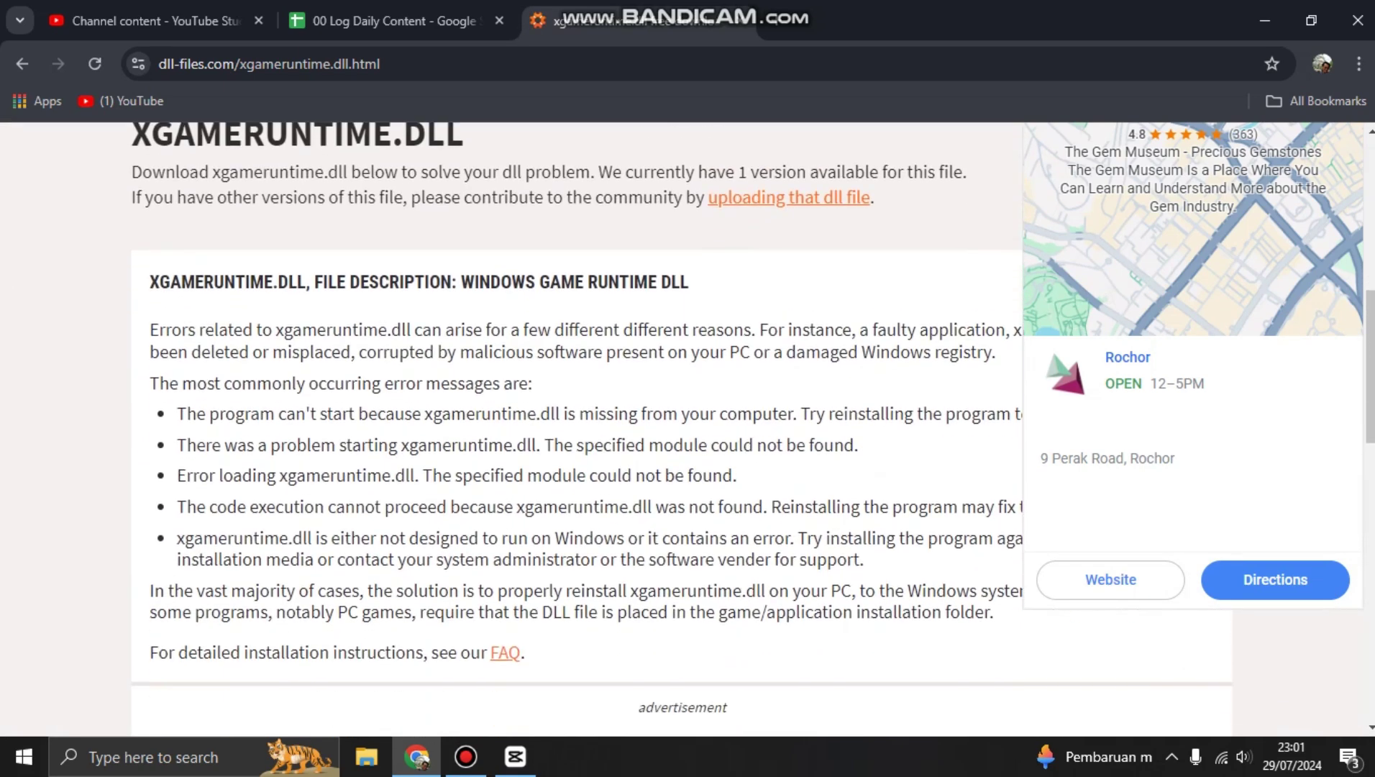
pyautogui.scroll(4, 688, 432)
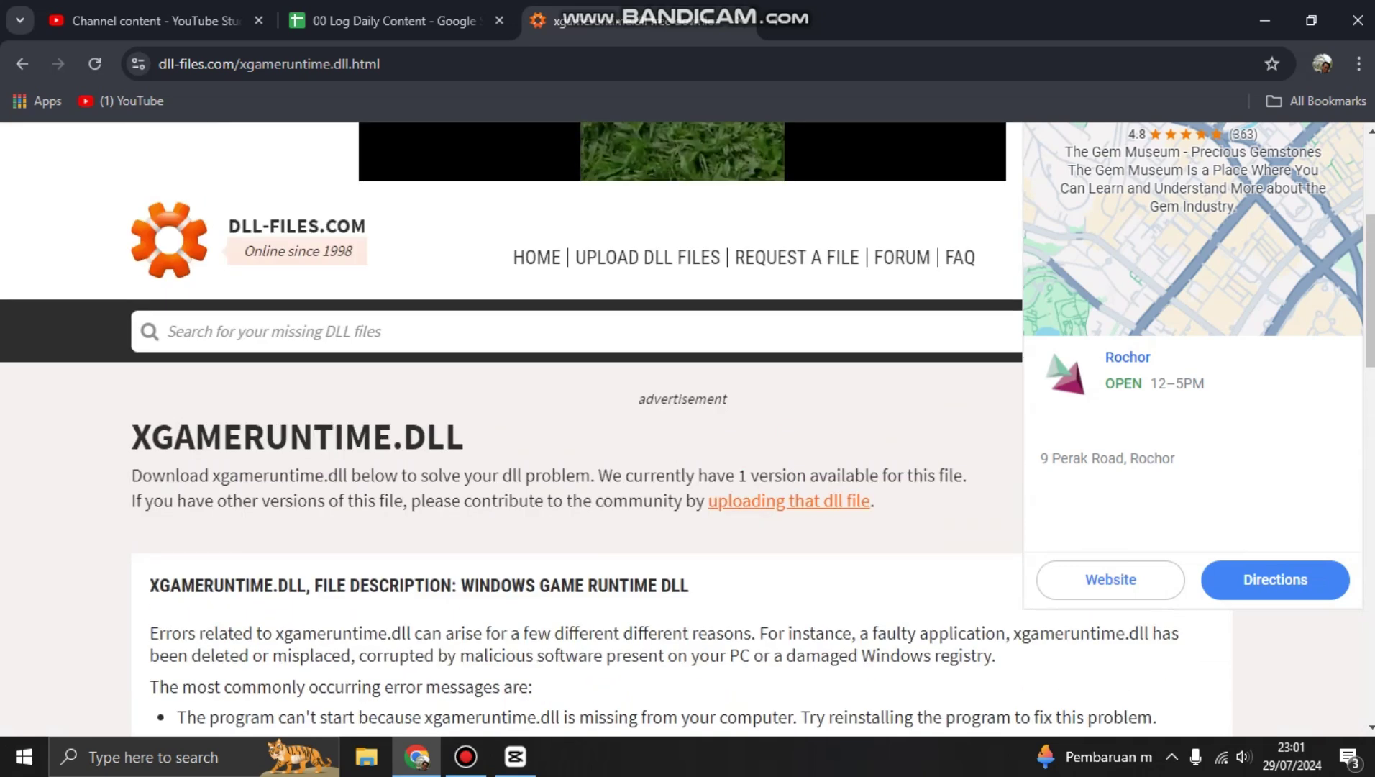